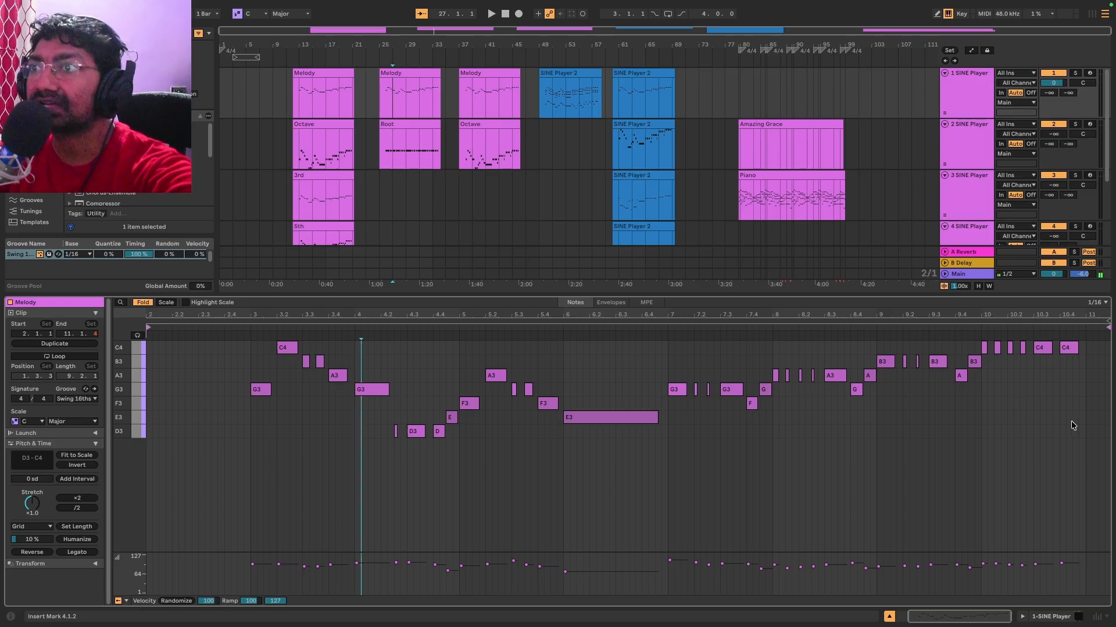
Step: Play the Melody clip at bar 25 and limit its note editor to the rows of the C Major scale
click(383, 98)
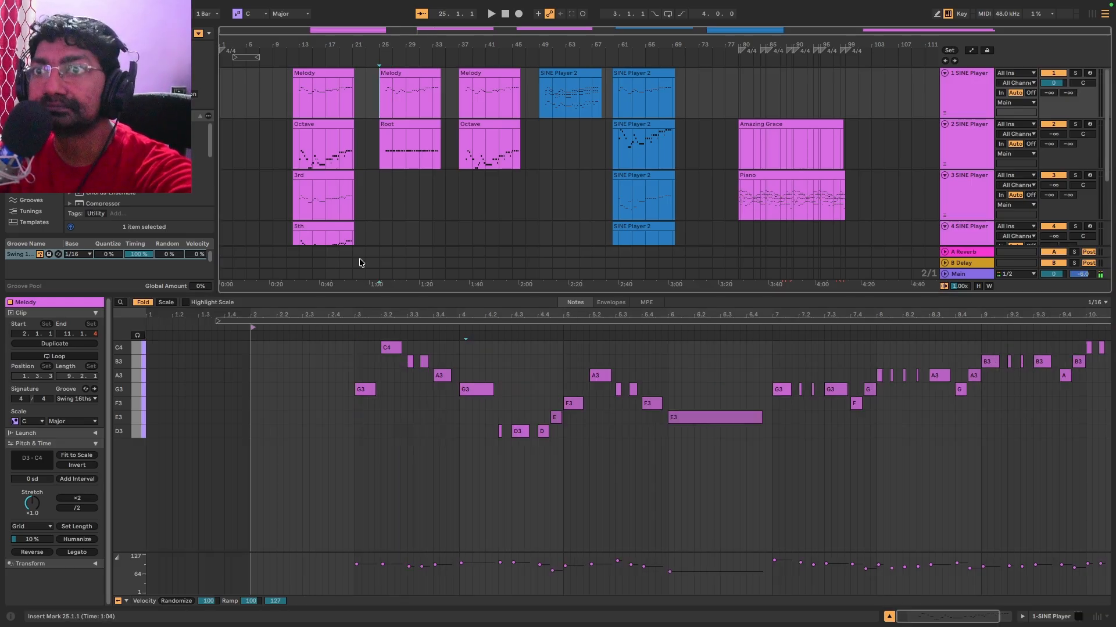
key(space)
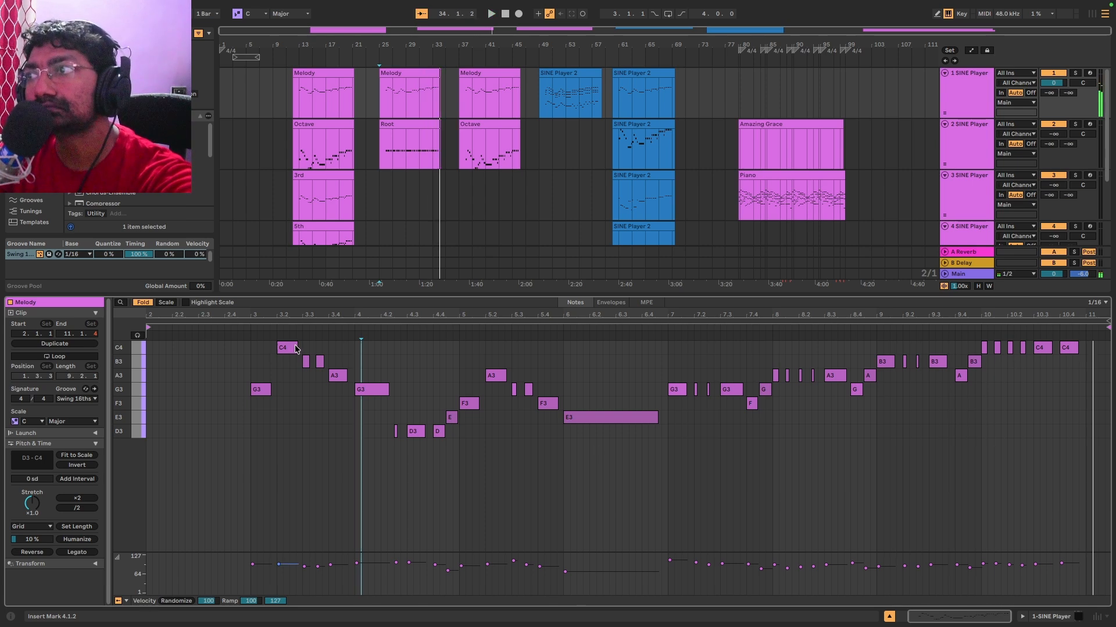
click(213, 368)
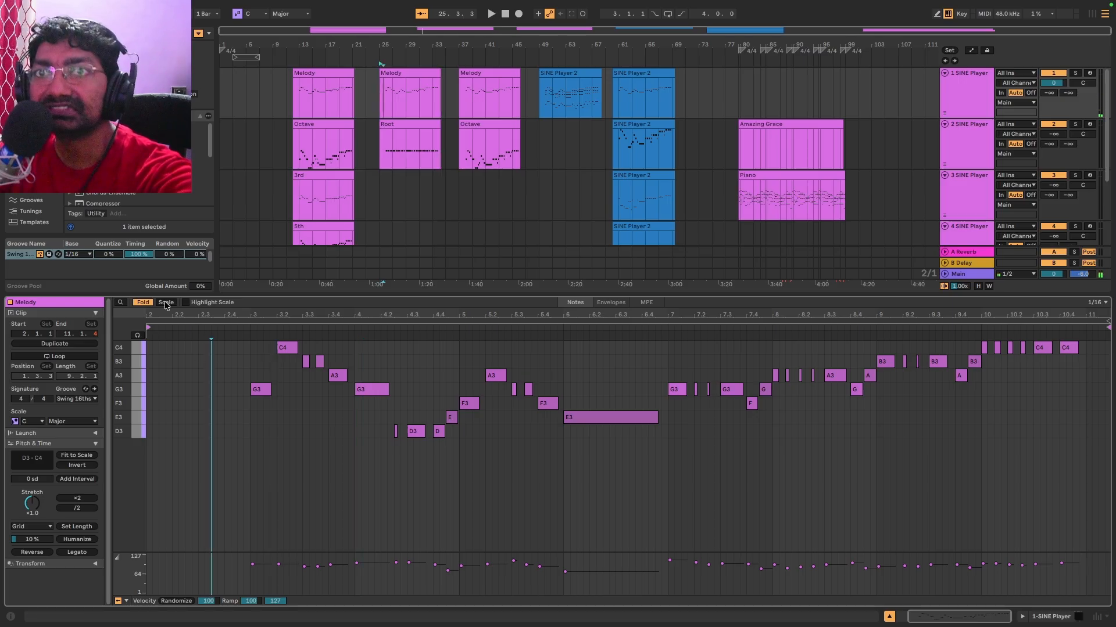
click(166, 303)
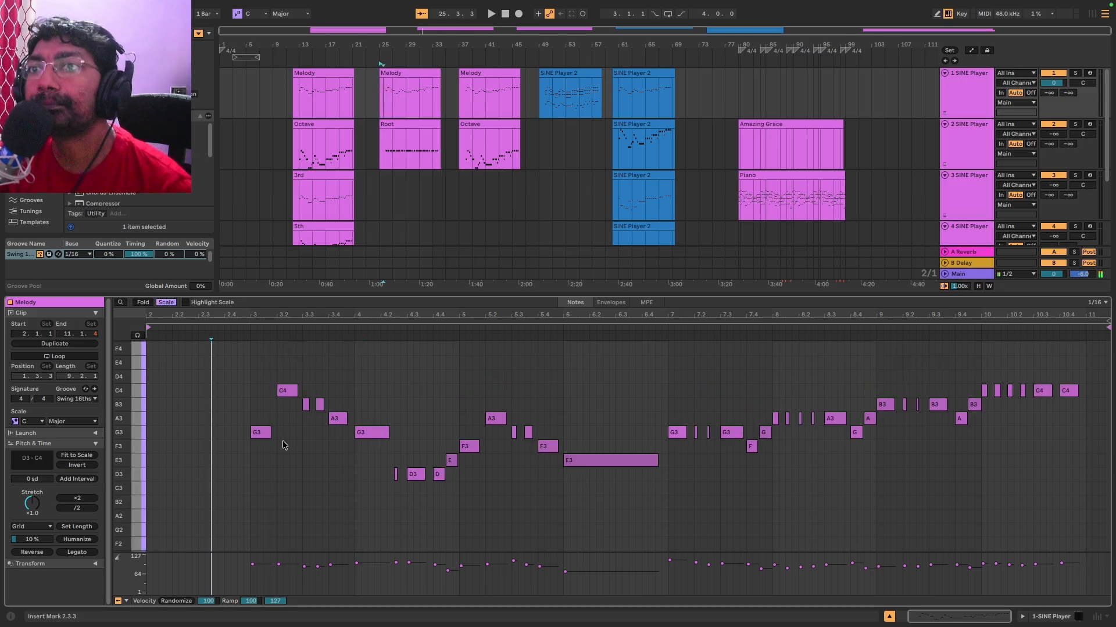
Step: Copy all C3 notes from the Root clip into the Melody clip above it at 3.1.1, and play the result
click(407, 129)
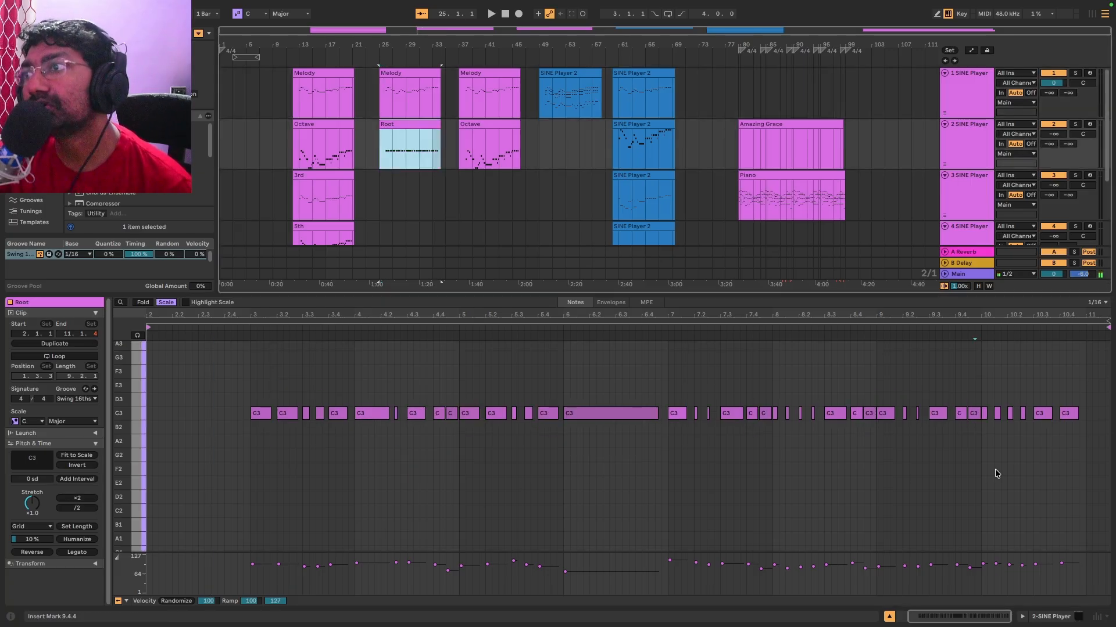
drag(1100, 465, 257, 391)
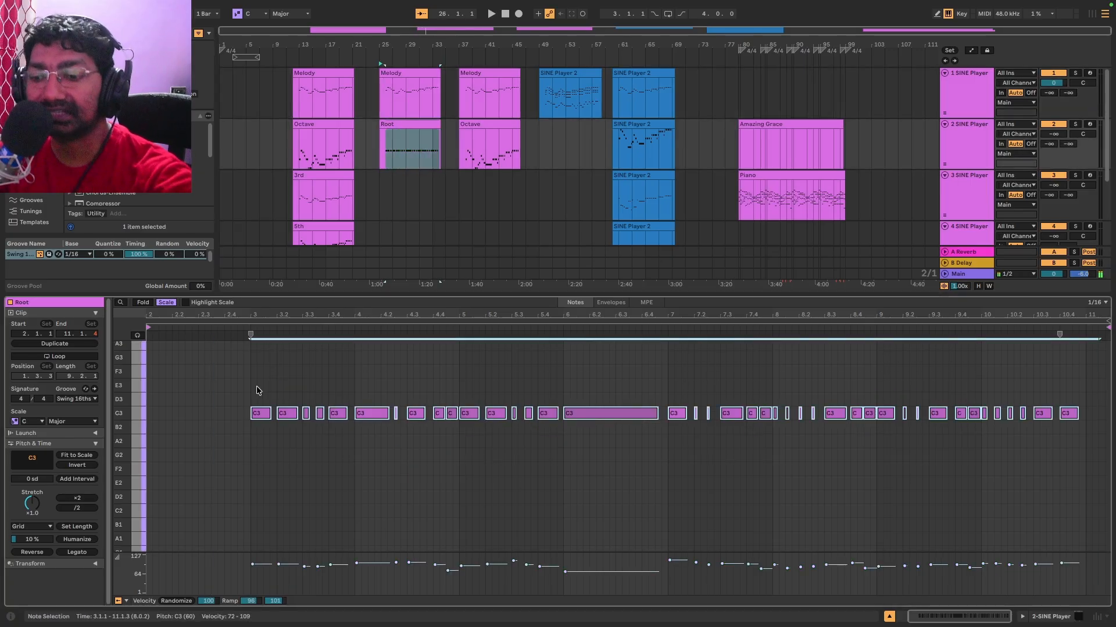
click(386, 75)
click(250, 514)
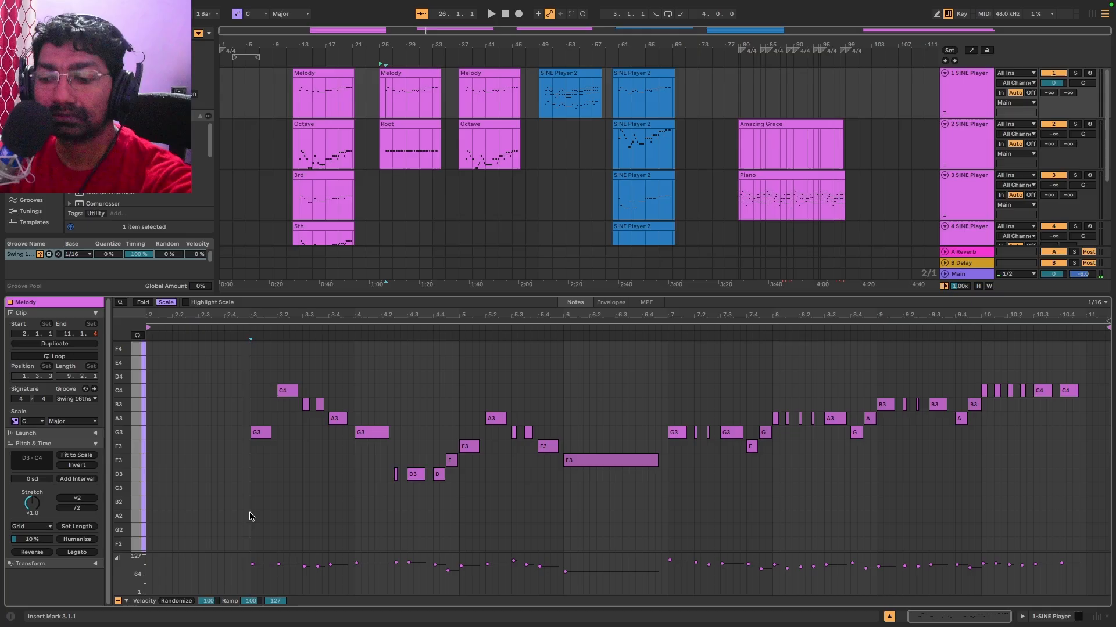
key(ctrl+v)
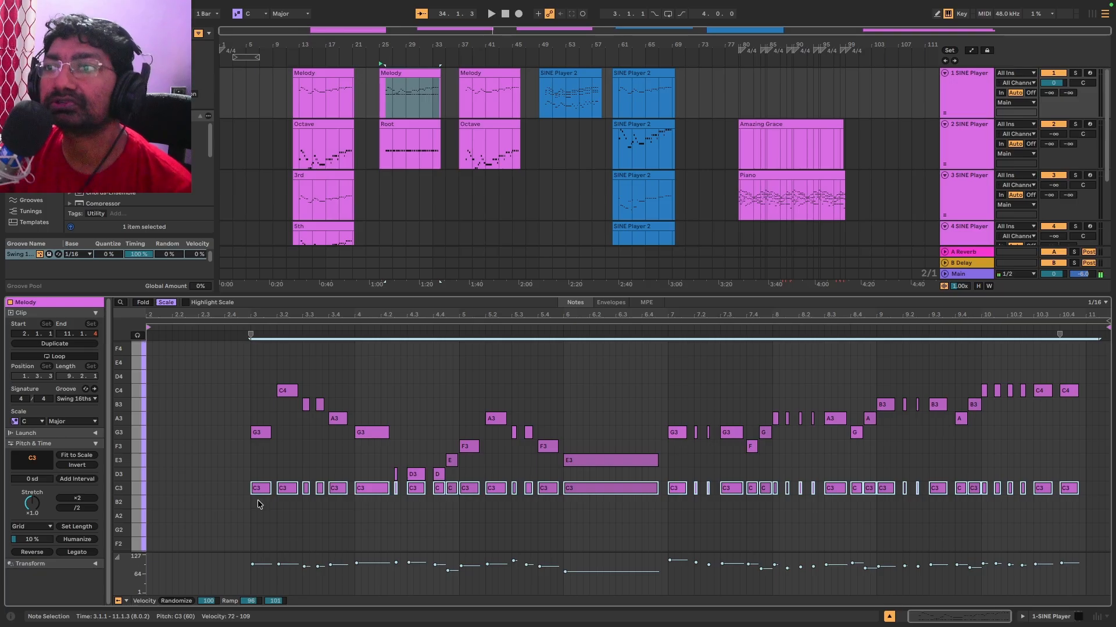
click(385, 99)
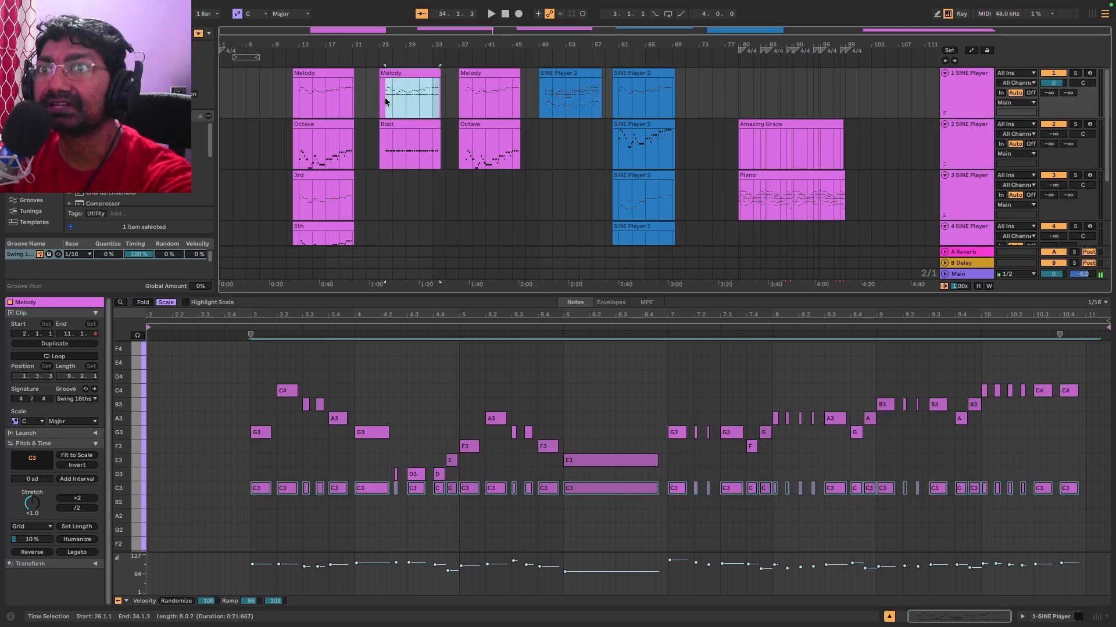
key(space)
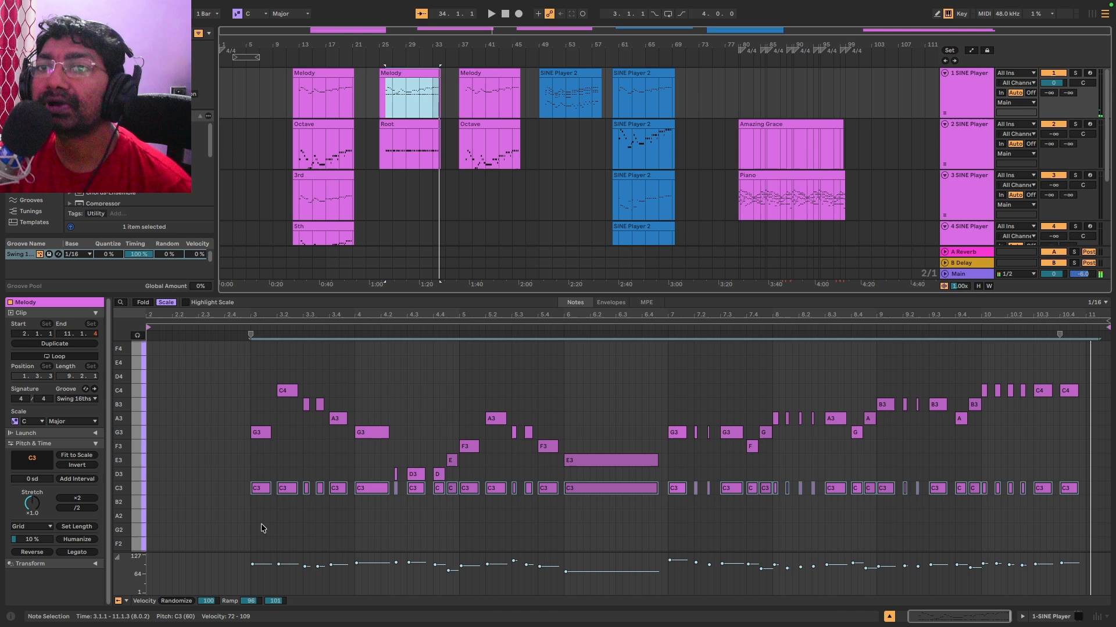
Step: Transpose the pasted root notes down an octave to C2 and play the clip
click(258, 491)
drag(259, 491, 260, 545)
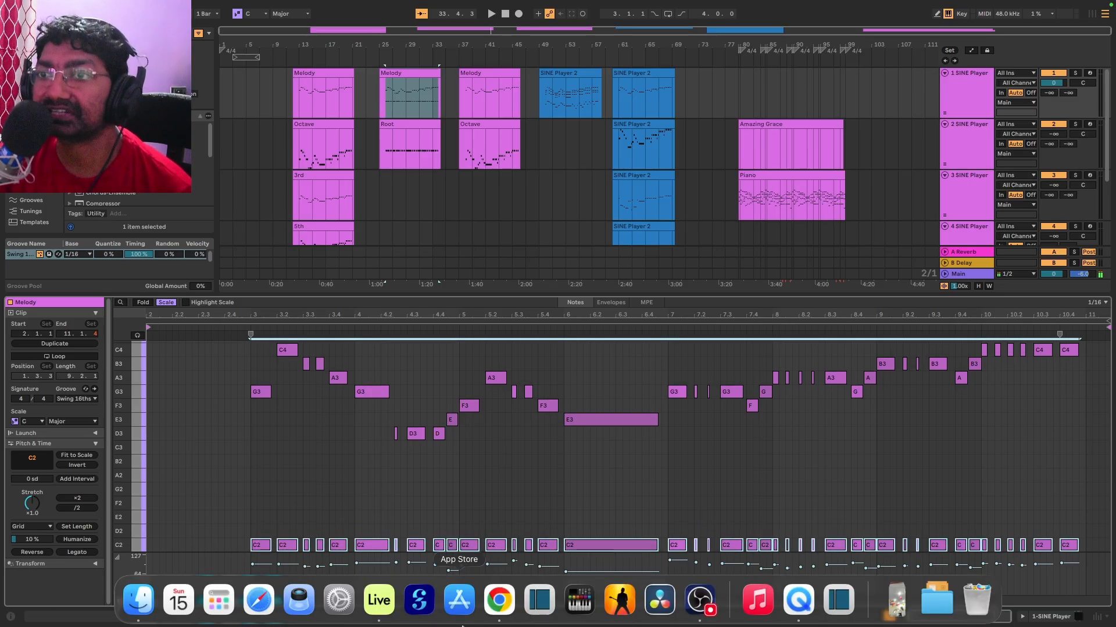
key(space)
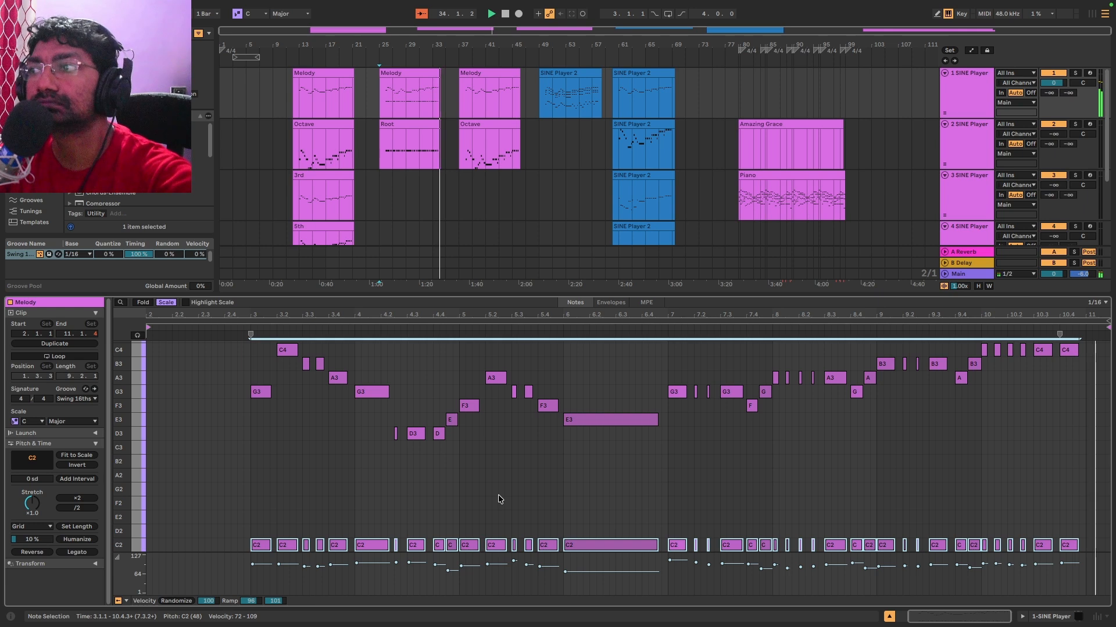
Step: Delete all C2 root notes from the Melody clip, leaving only the original melody line
drag(226, 488, 1096, 606)
key(Delete)
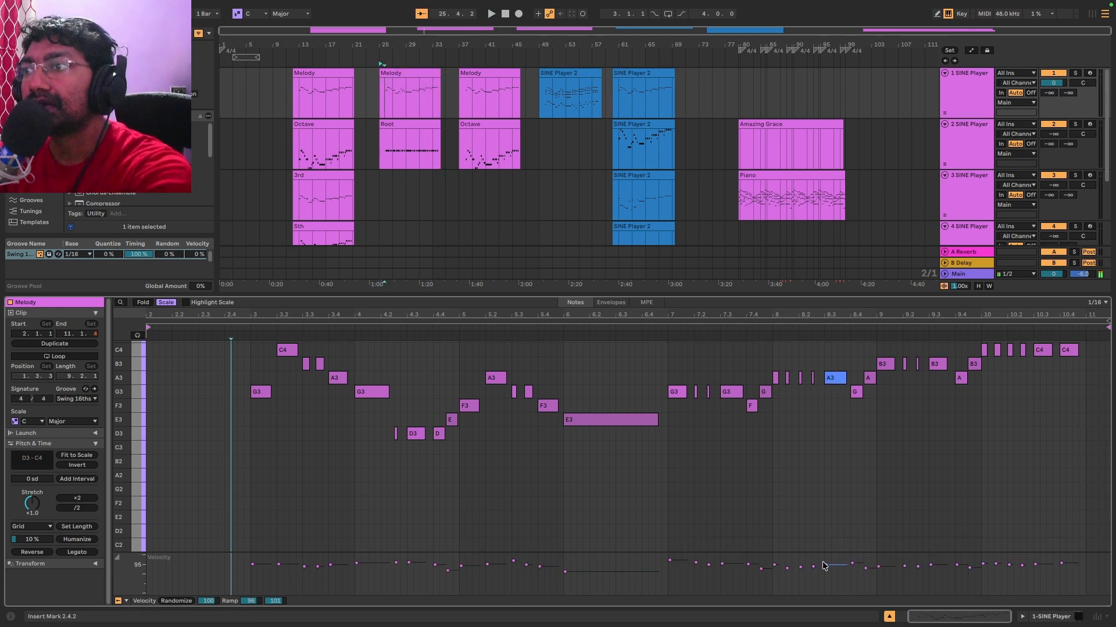
click(783, 498)
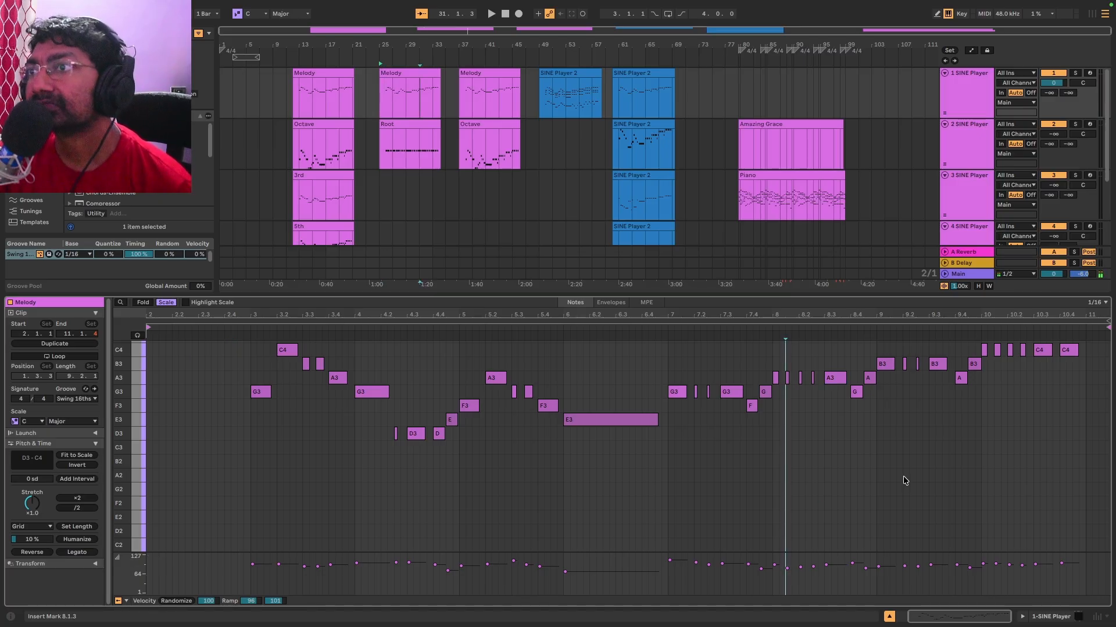
Step: Open the SINE Player instrument on track 1 and sound individual organ notes upward from the lowest playable key
key(ctrl+t)
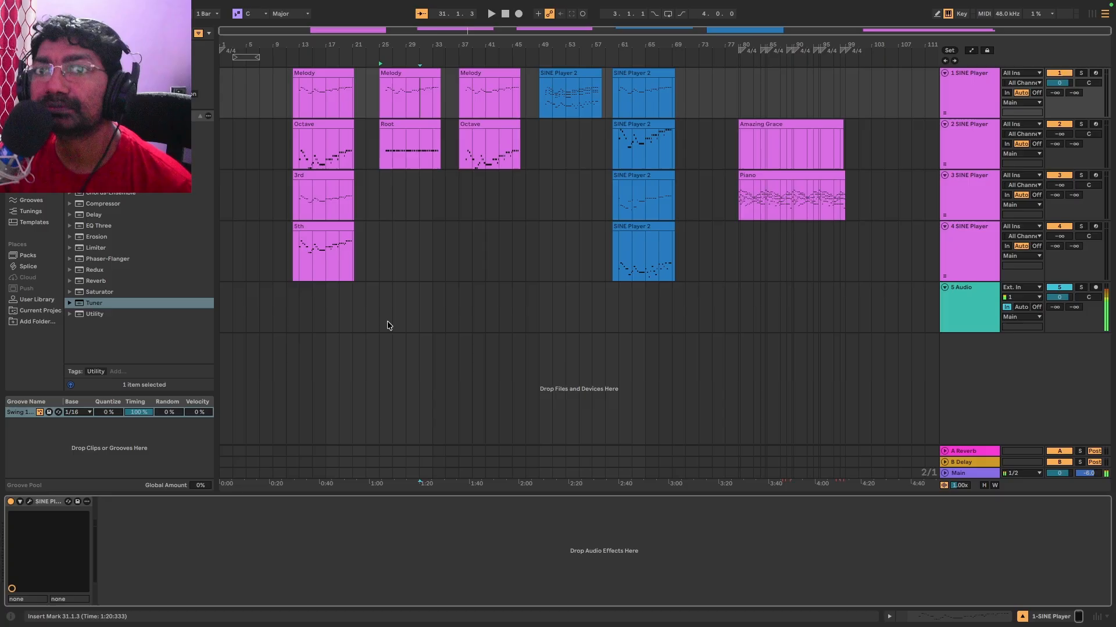
click(30, 502)
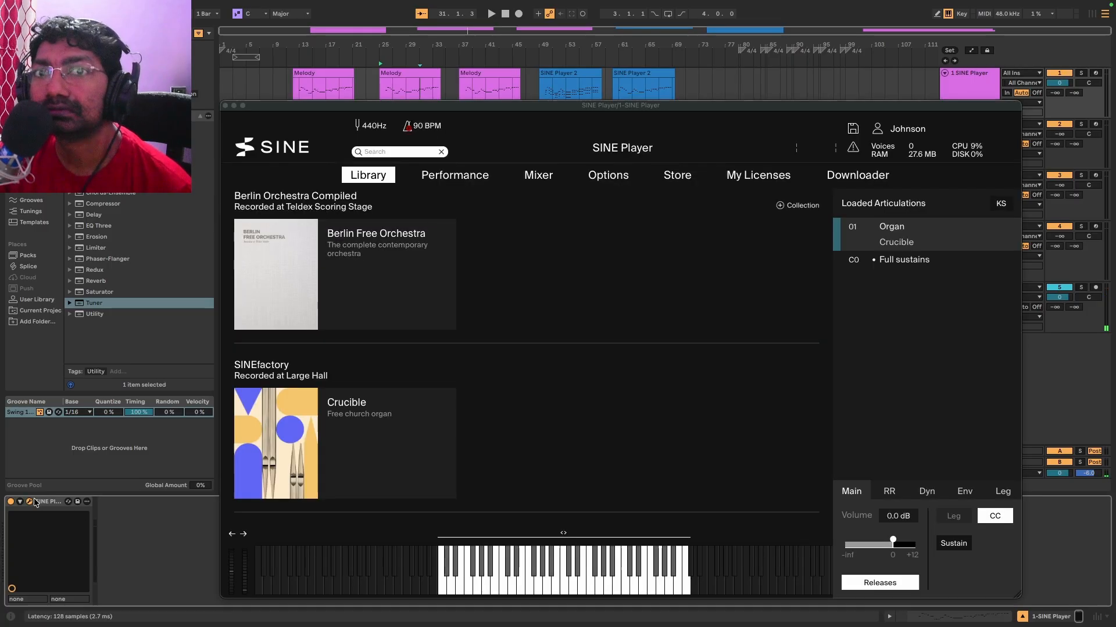
click(444, 587)
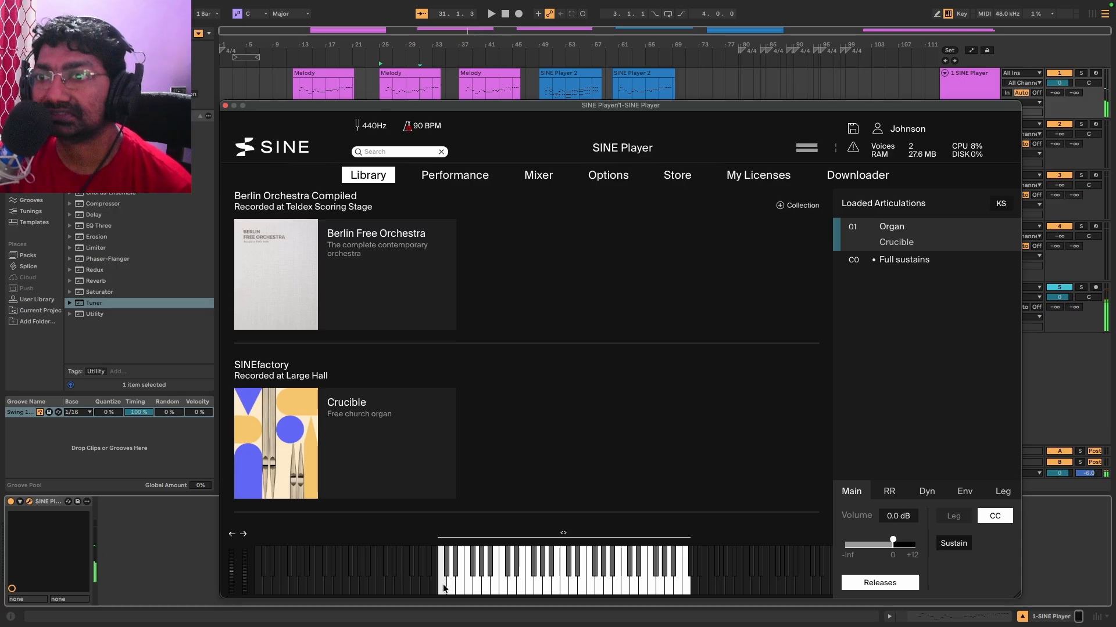
drag(444, 588, 459, 590)
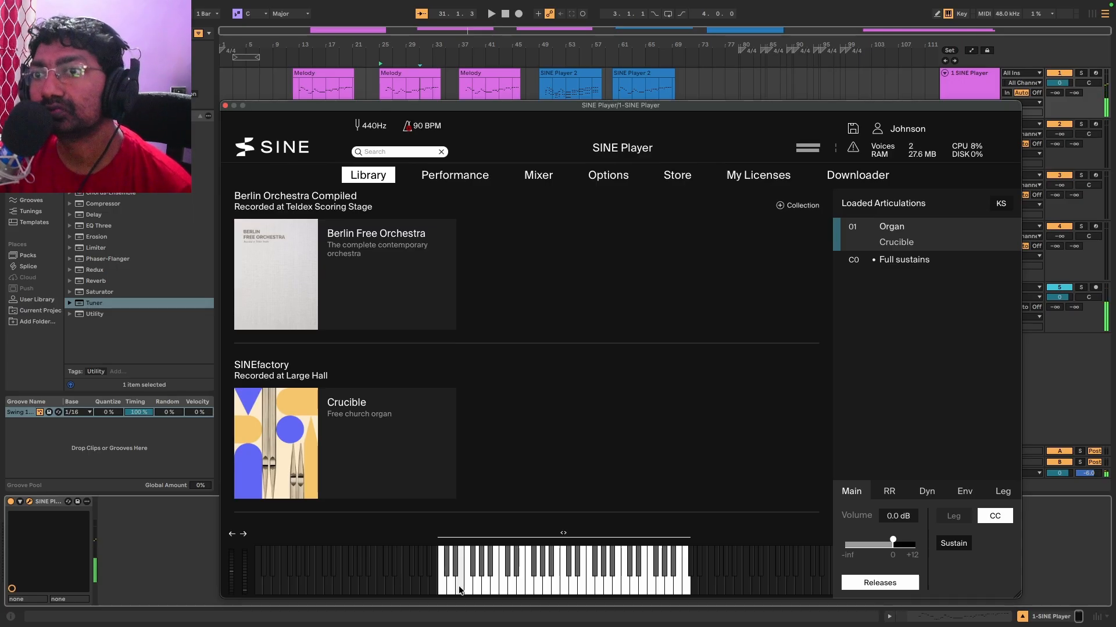
click(459, 590)
click(469, 592)
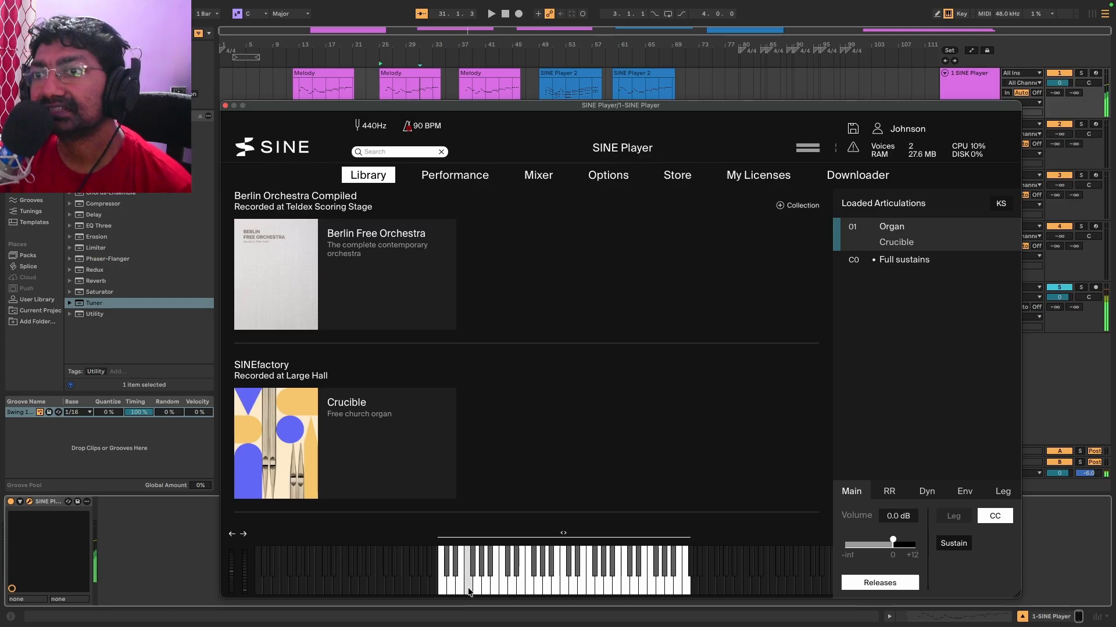
mouse_move(469, 592)
mouse_down()
mouse_move(503, 591)
mouse_move(478, 589)
mouse_up()
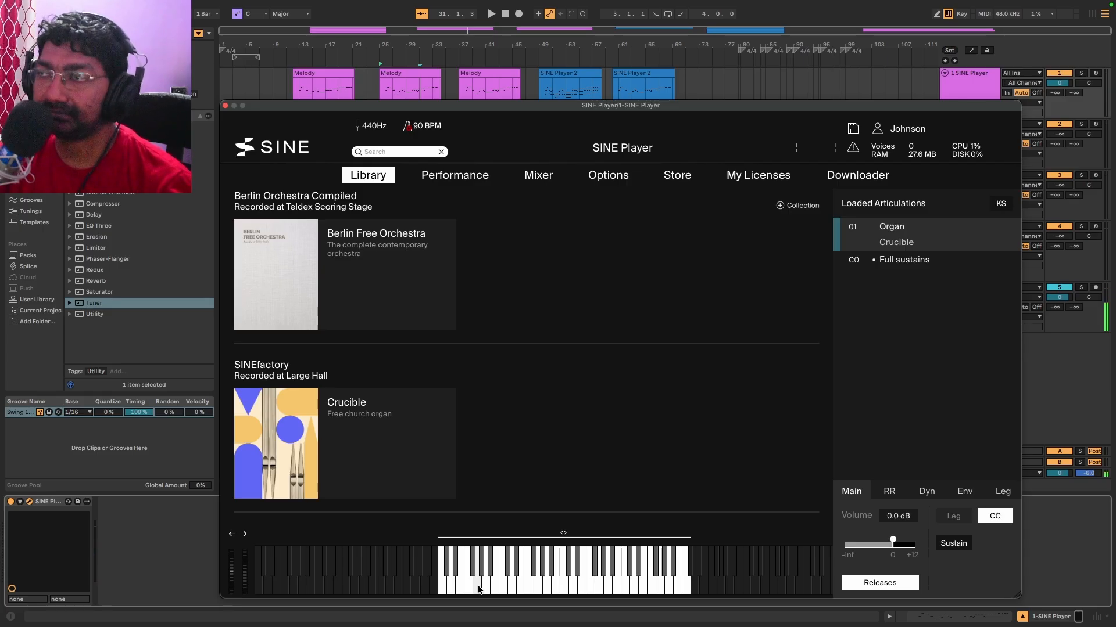
mouse_move(479, 589)
mouse_down()
mouse_move(500, 592)
mouse_move(474, 586)
mouse_move(482, 575)
mouse_move(503, 590)
mouse_move(469, 586)
mouse_up()
Step: Duplicate all melody notes in the bar 25 clip, align the copy underneath a fourth lower at A2–G3, and play the clip
click(404, 90)
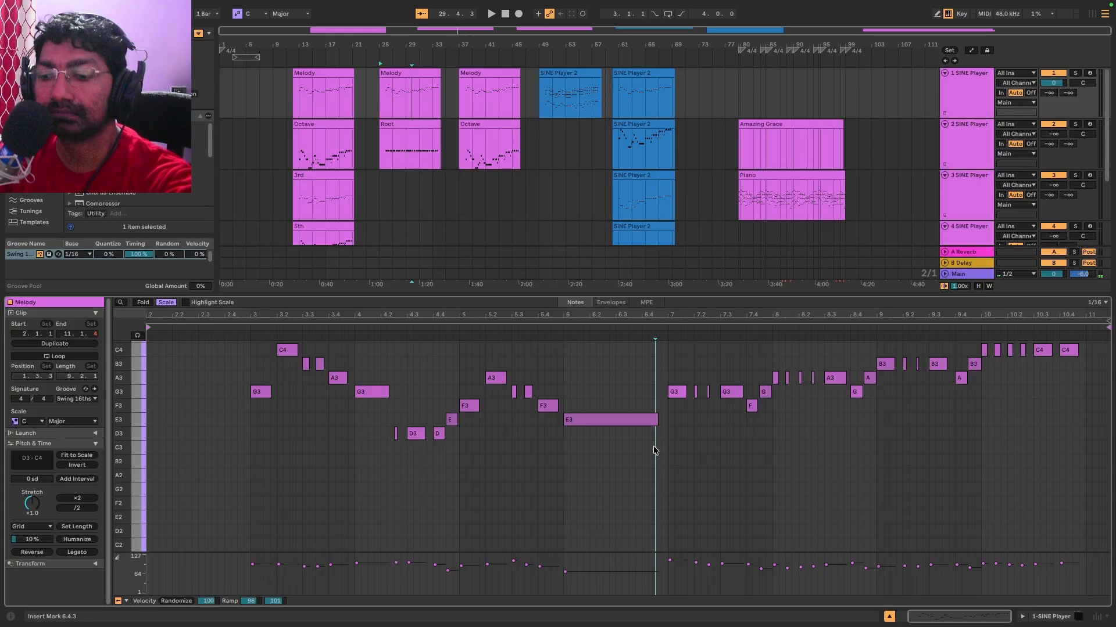
key(ctrl+a)
right_click(259, 395)
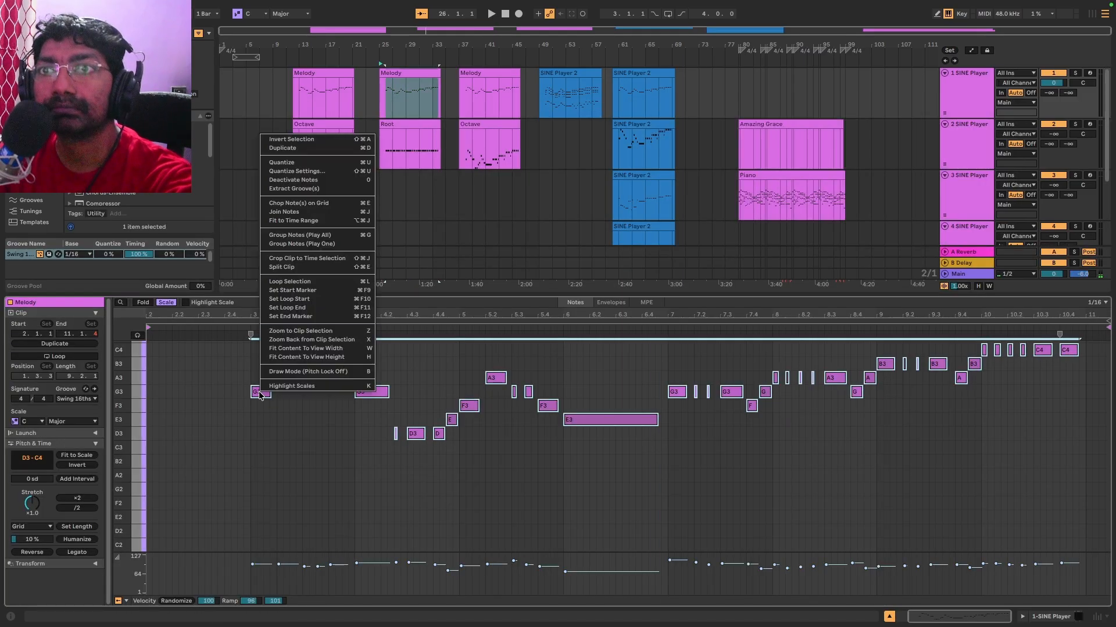
click(279, 153)
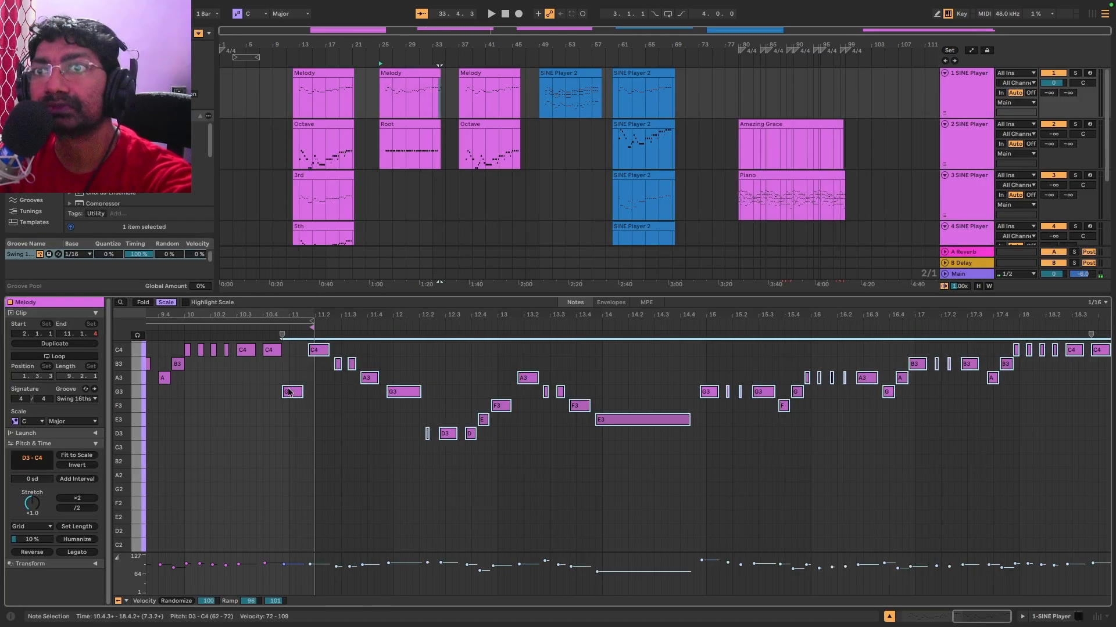
drag(297, 394, 314, 433)
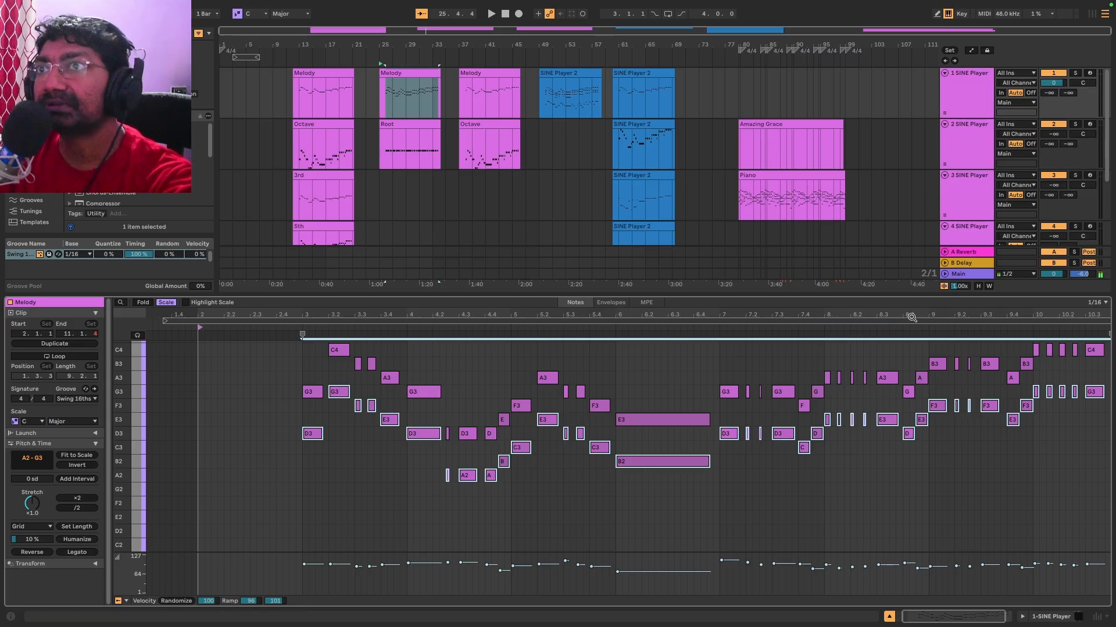
click(385, 99)
key(space)
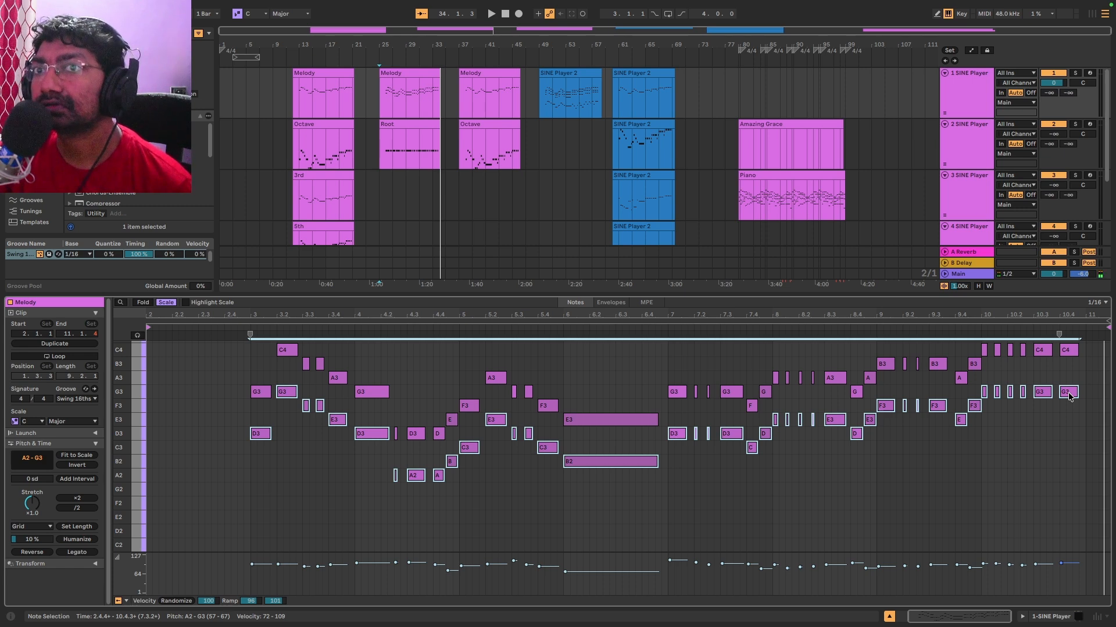
Step: Shift the duplicated harmony notes down to F2–E3, keeping their timing, and play the clip
drag(1069, 395, 1074, 429)
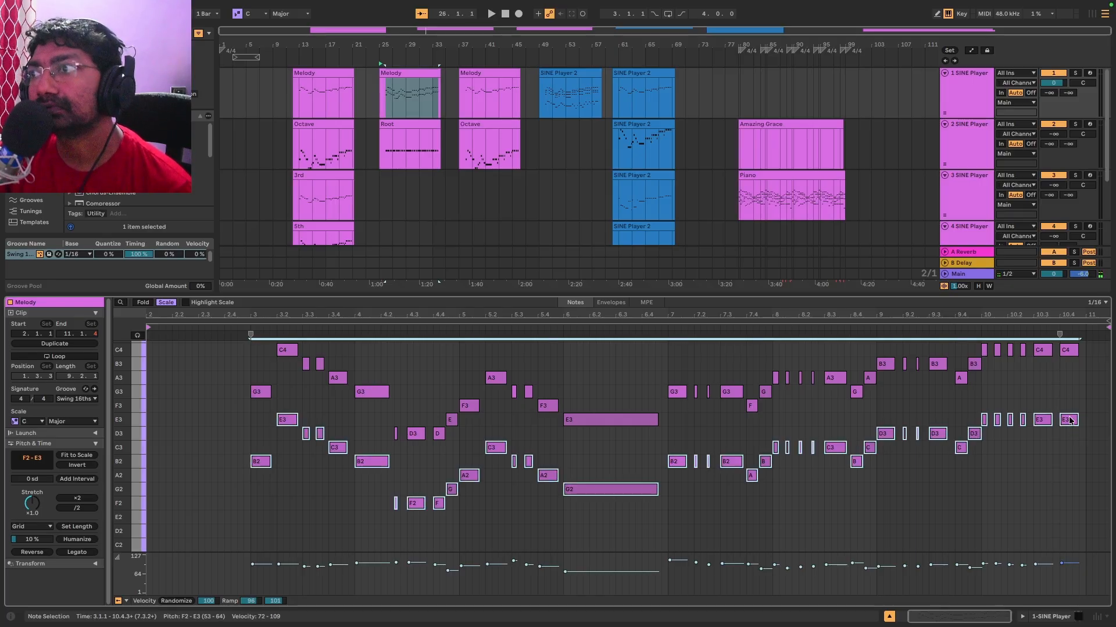
click(384, 99)
key(space)
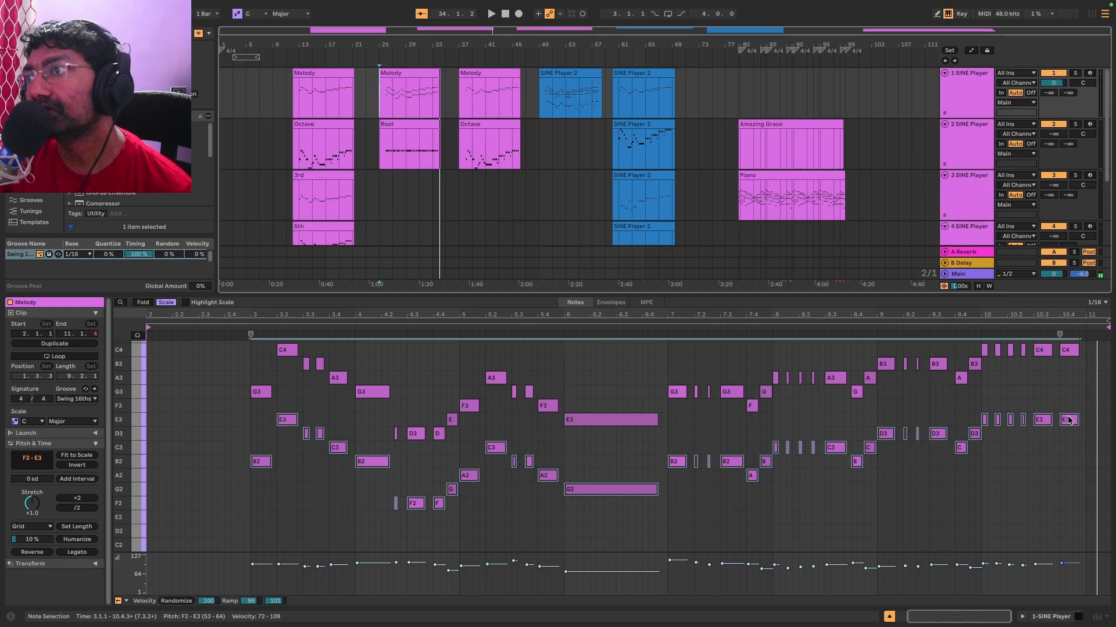
Step: Lower the harmony notes to D2–C3, an octave below the melody, and play the clip
drag(1068, 420, 1067, 455)
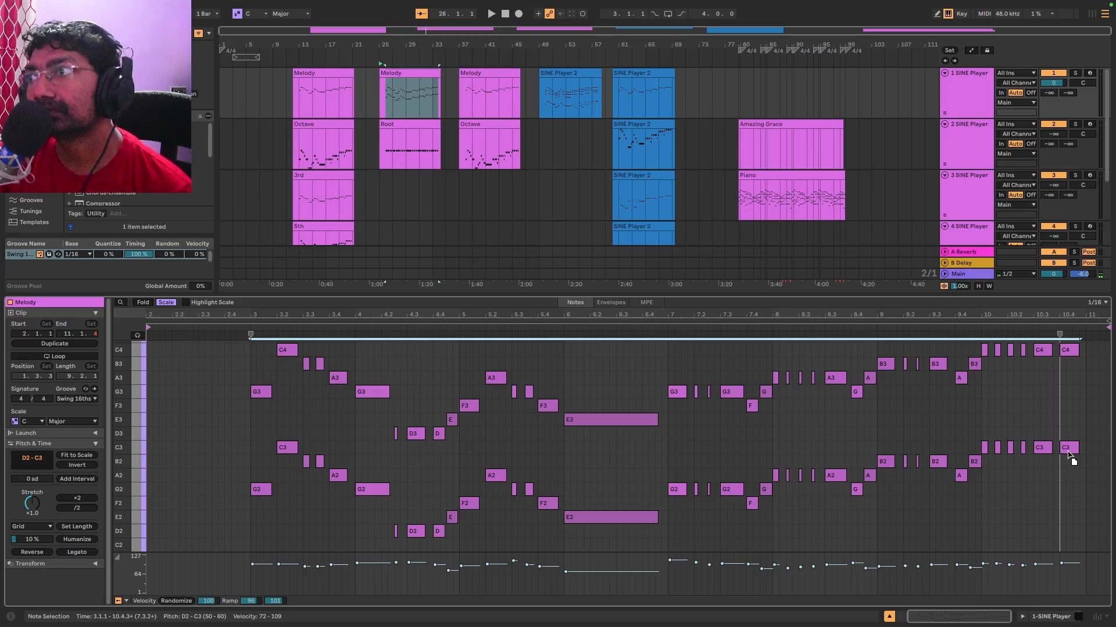
drag(1068, 455, 1068, 455)
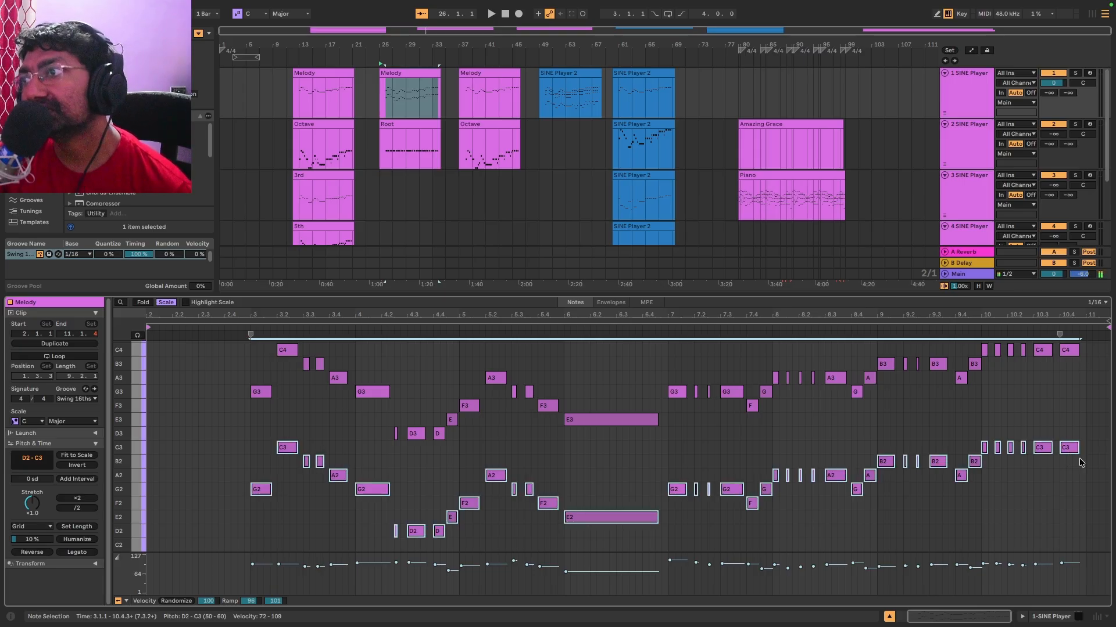
click(386, 105)
key(space)
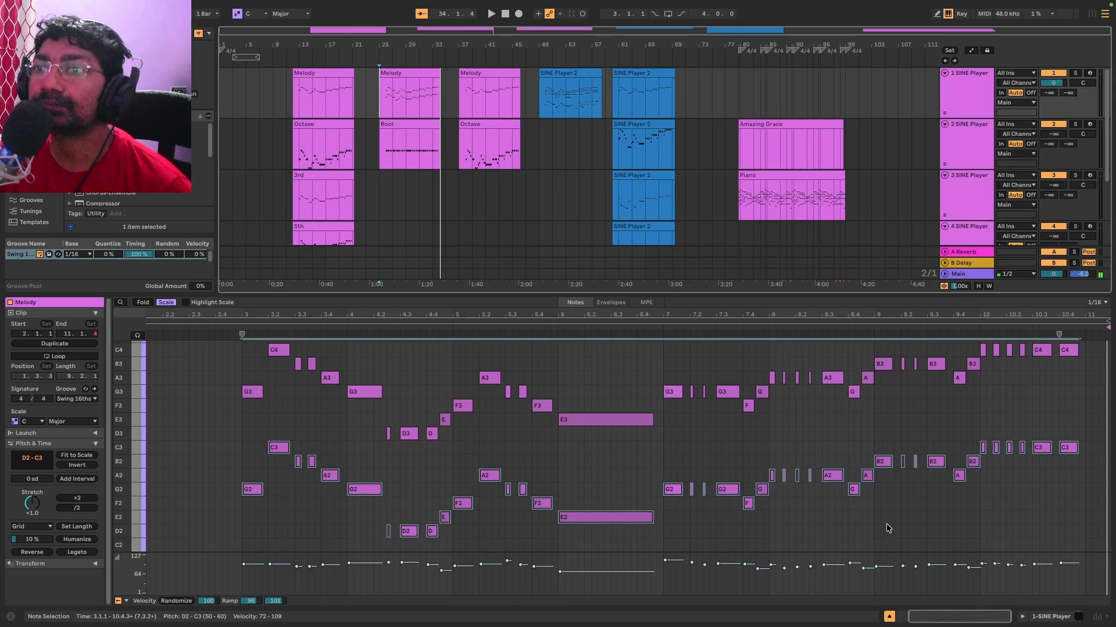
Step: Raise the selected harmony notes to A2–G3, a fourth below the melody
key(Up)
key(Up)
drag(1069, 425, 1069, 397)
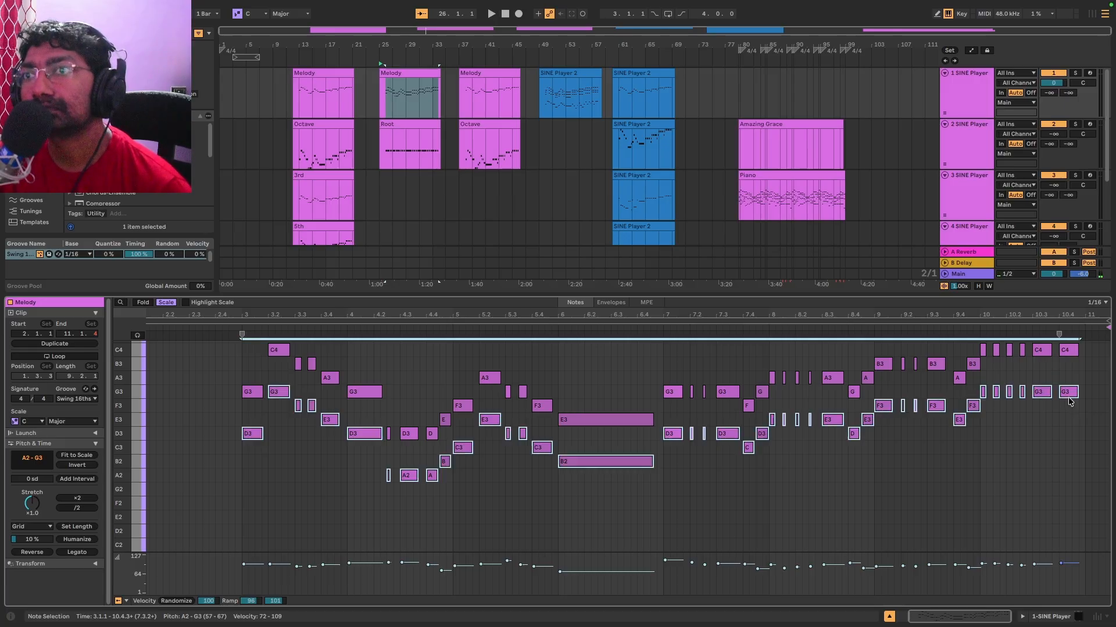
Step: Duplicate the A2–G3 harmony notes, align the copy beneath them at F2–E3 from bar 3, and play the three-part clip
right_click(248, 437)
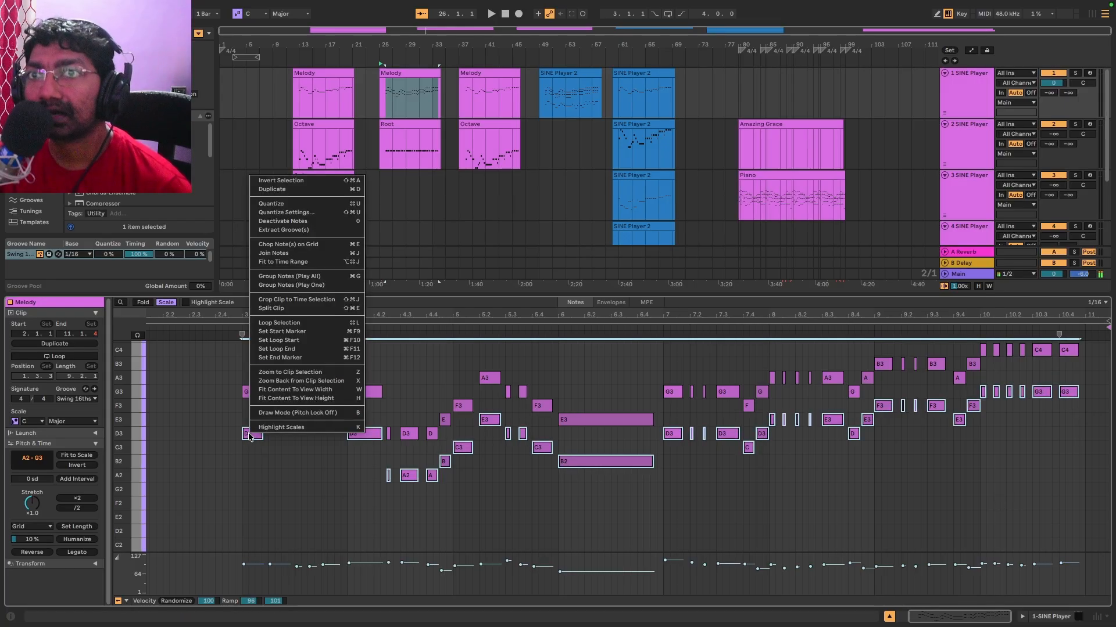
click(286, 190)
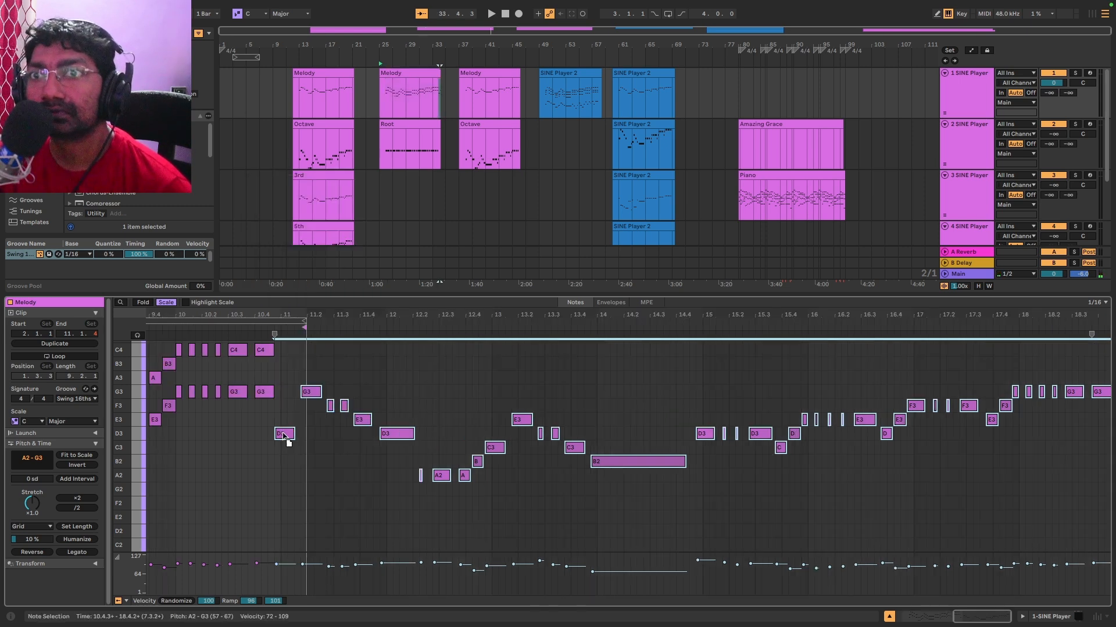
drag(284, 436, 260, 470)
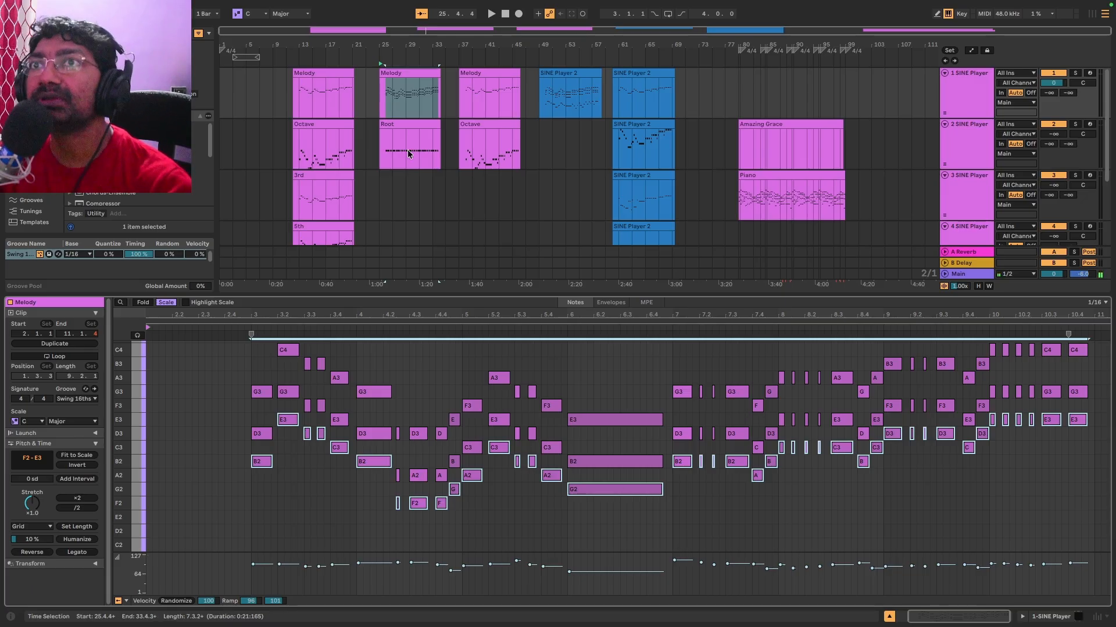
click(379, 103)
key(space)
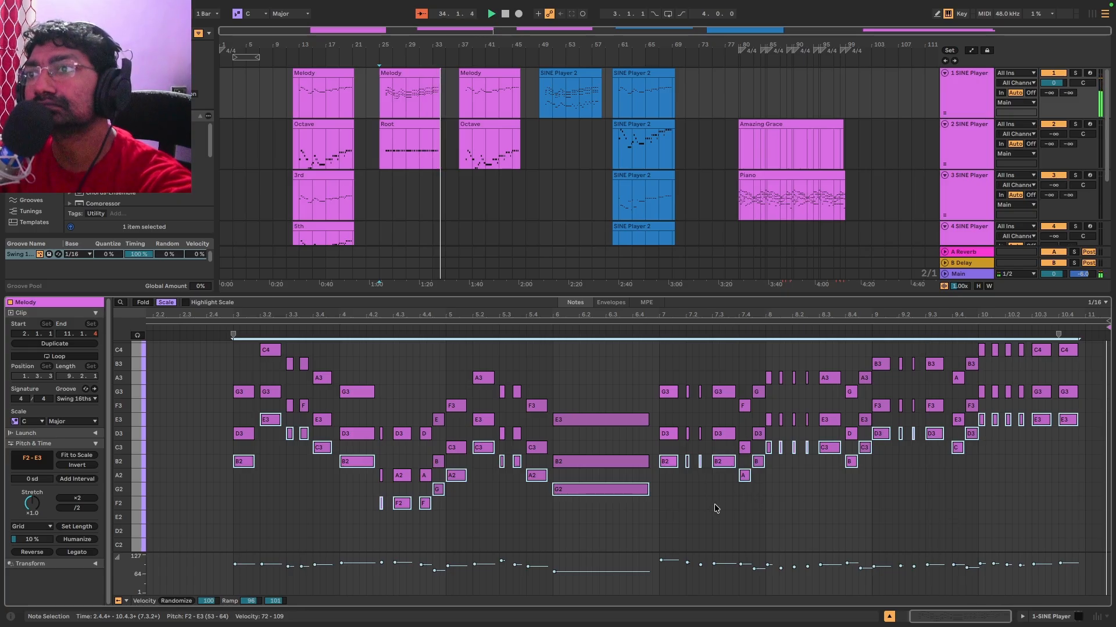
Step: In the first Melody clip, duplicate all the melody notes and align the copy from bar 3 a fourth below, at A2–G3
click(627, 529)
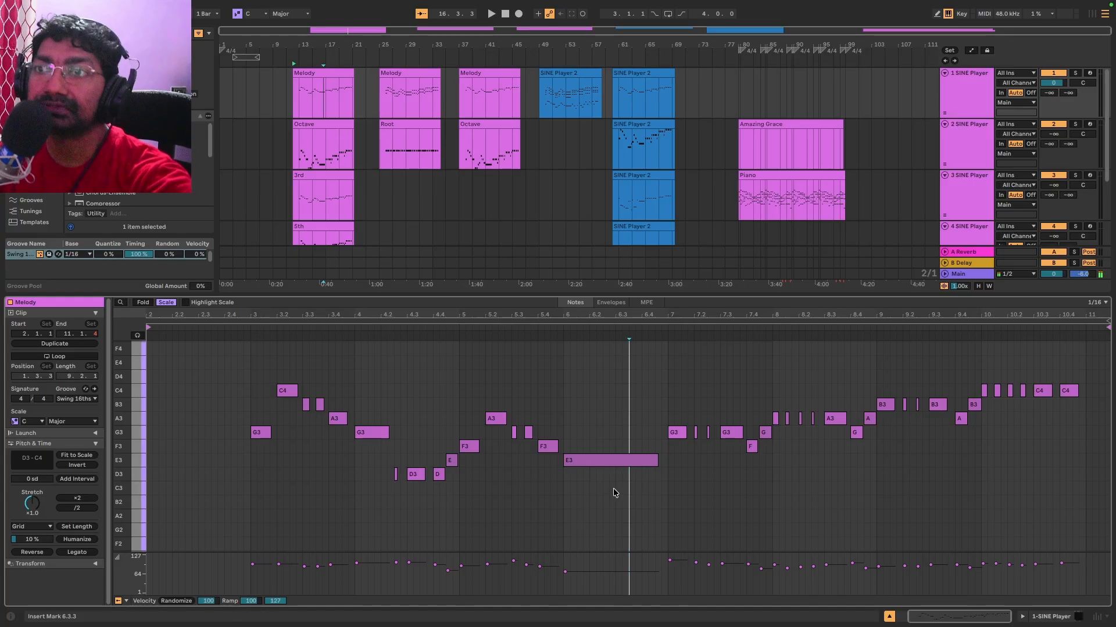
click(532, 514)
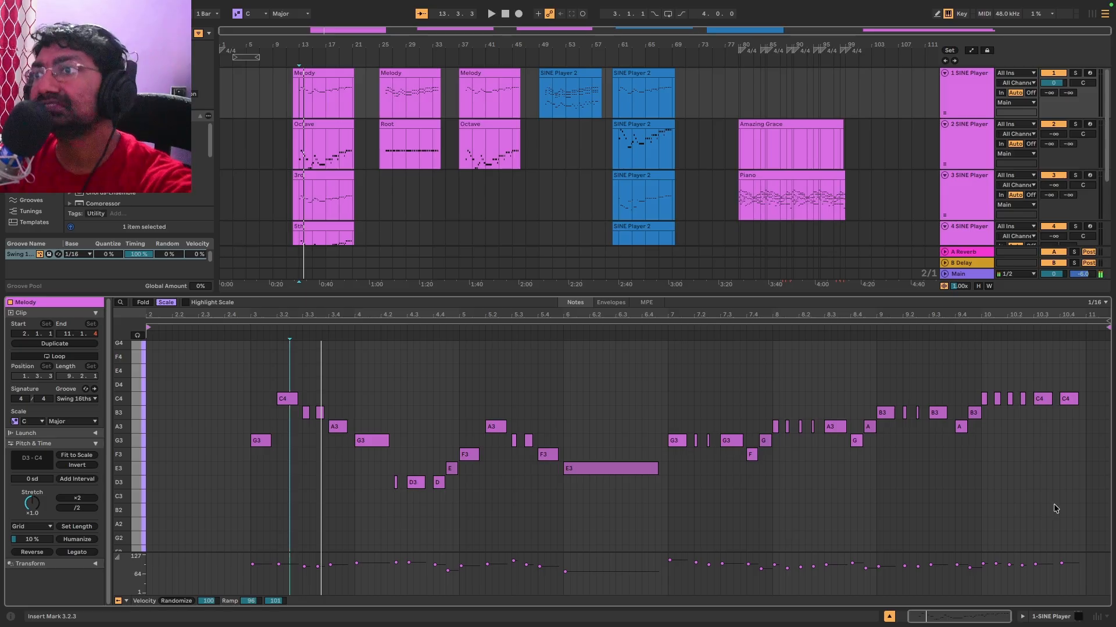
drag(1086, 503, 244, 375)
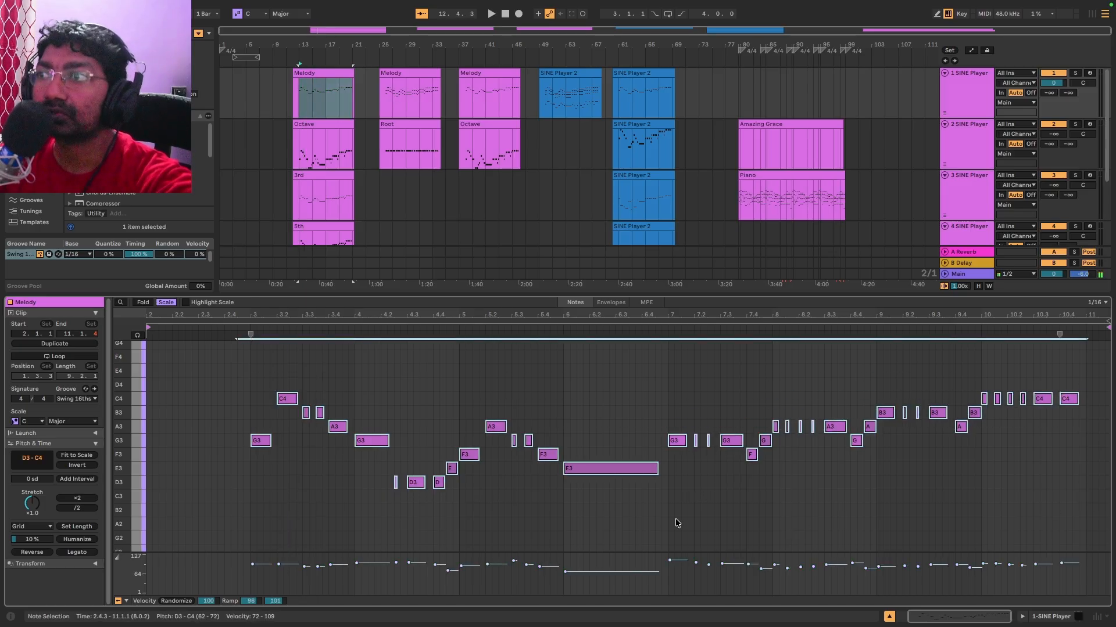
right_click(258, 441)
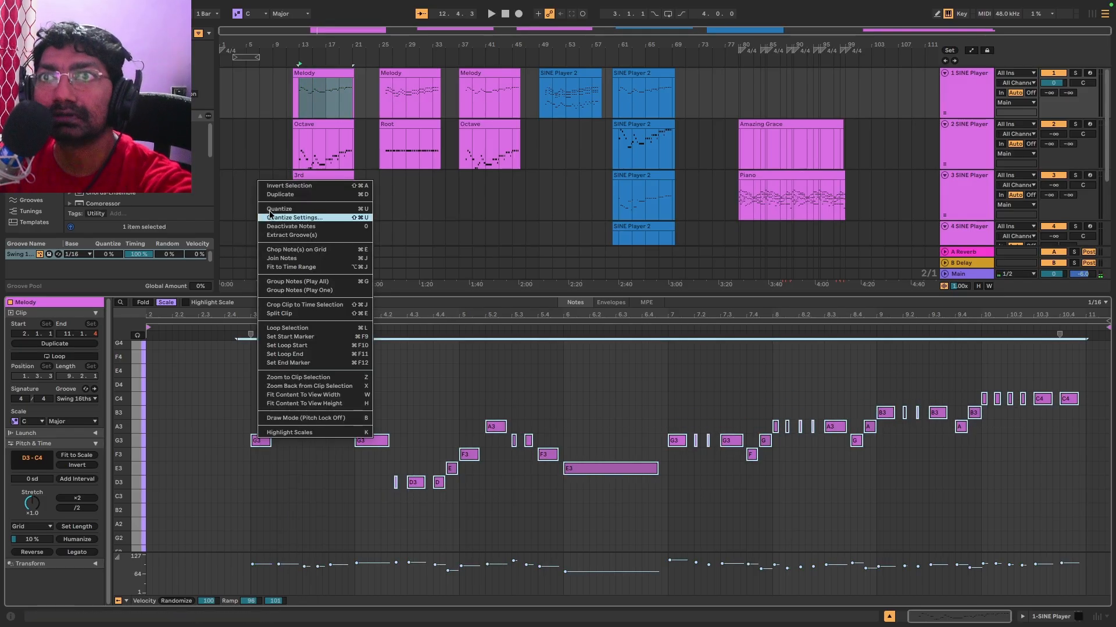
click(283, 195)
drag(289, 447, 248, 527)
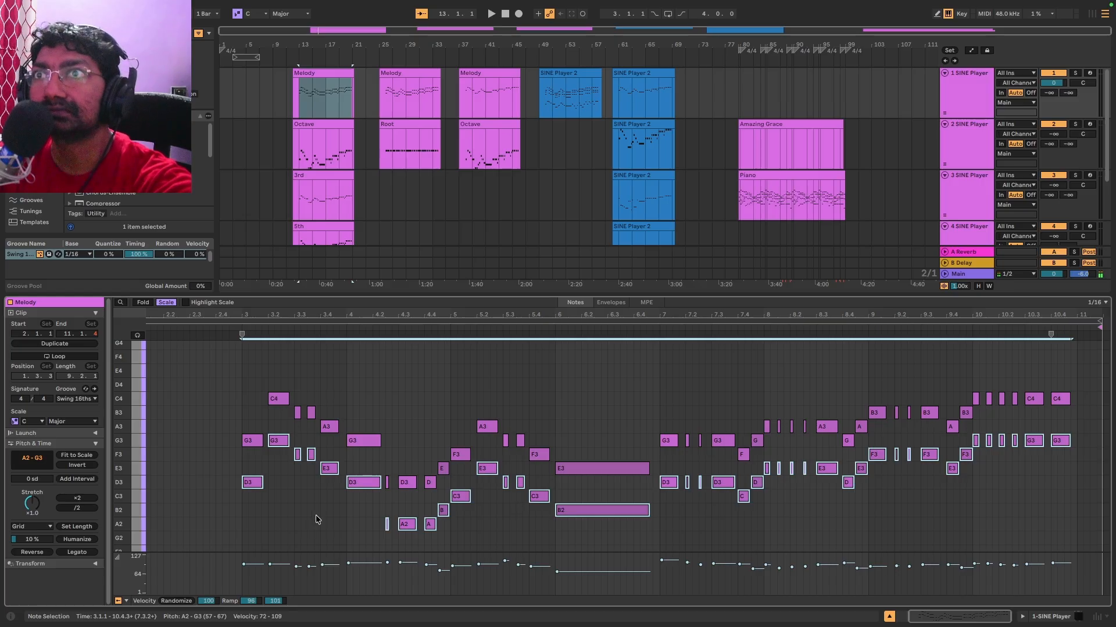
Step: Duplicate the A2–G3 harmony line and align the copy beneath it at F2–E3
right_click(253, 493)
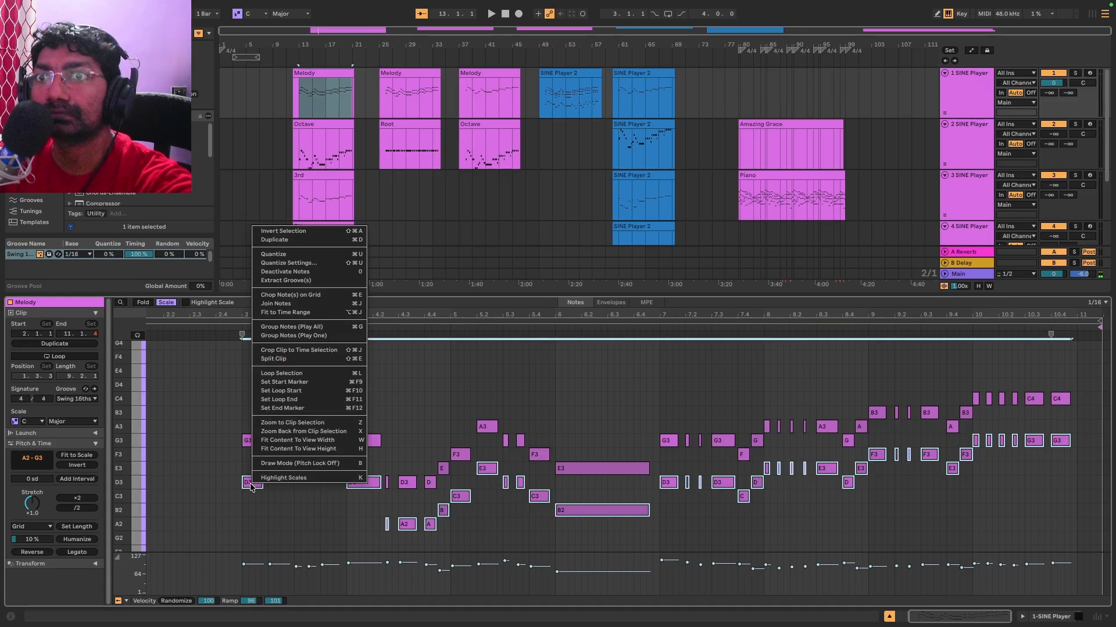
click(296, 241)
drag(300, 479, 261, 510)
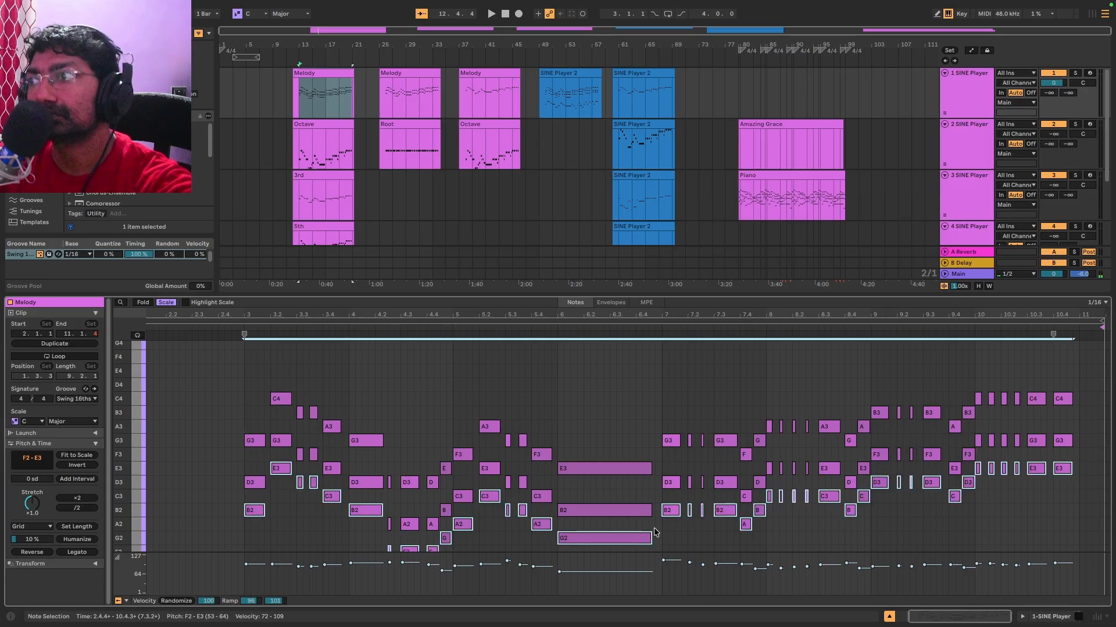
Step: Duplicate the F2–E3 harmony line and align the copy from bar 3 at D2–C3, an octave below the melody
right_click(259, 510)
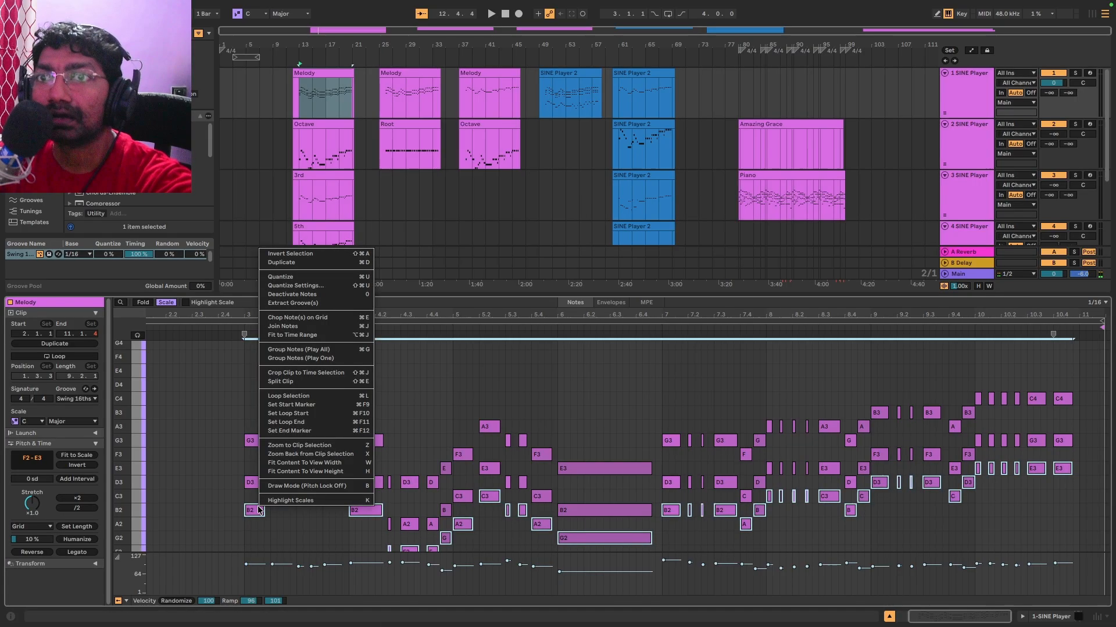
click(296, 278)
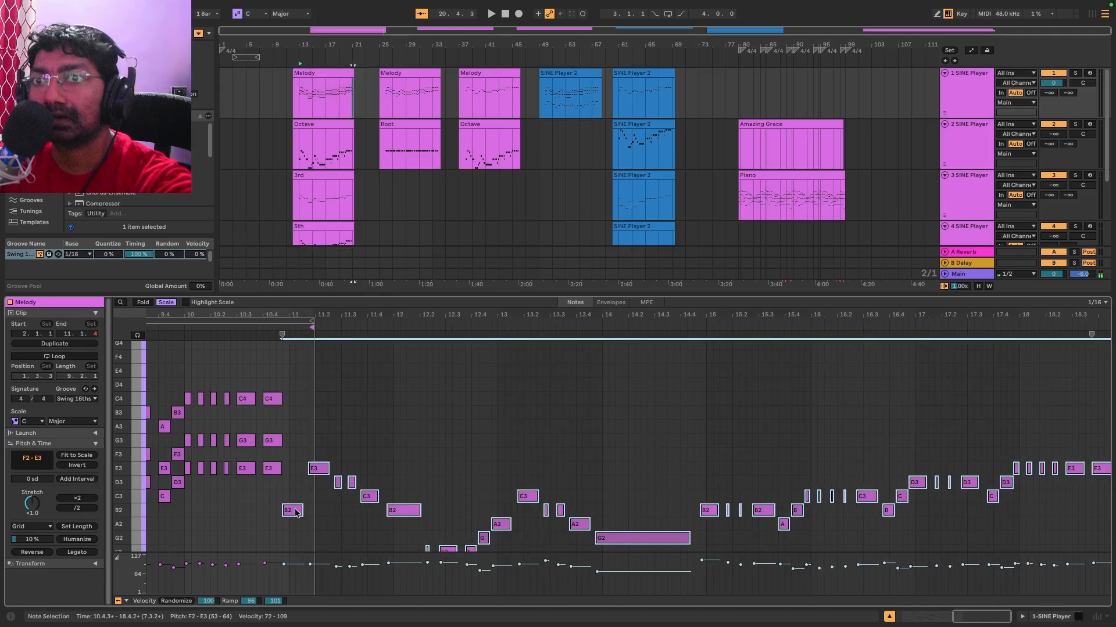
drag(296, 513, 313, 460)
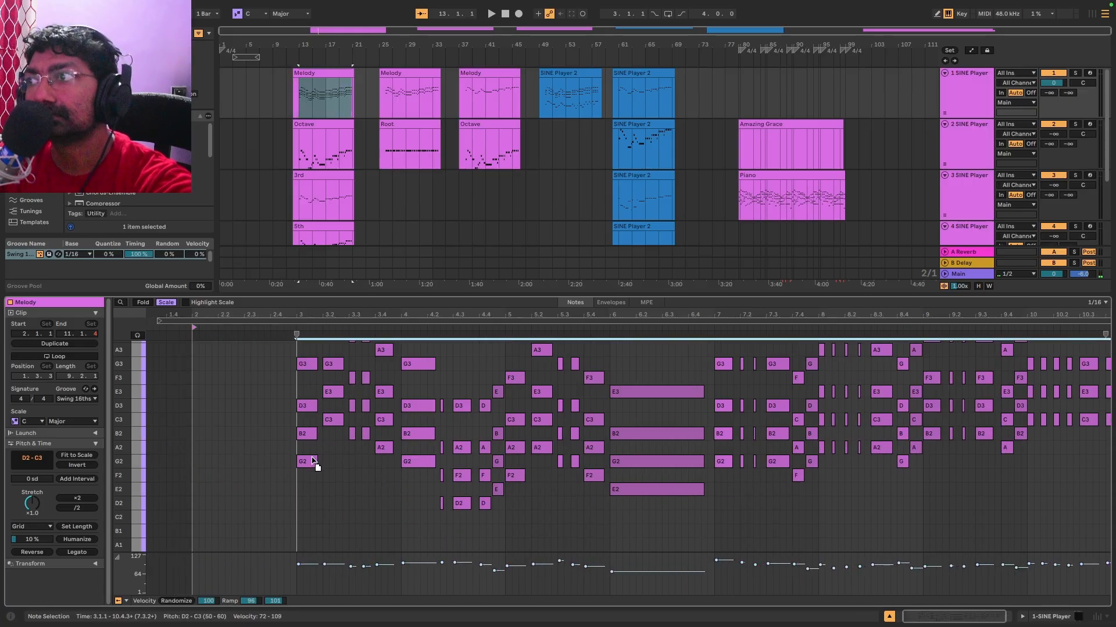
drag(314, 464, 313, 463)
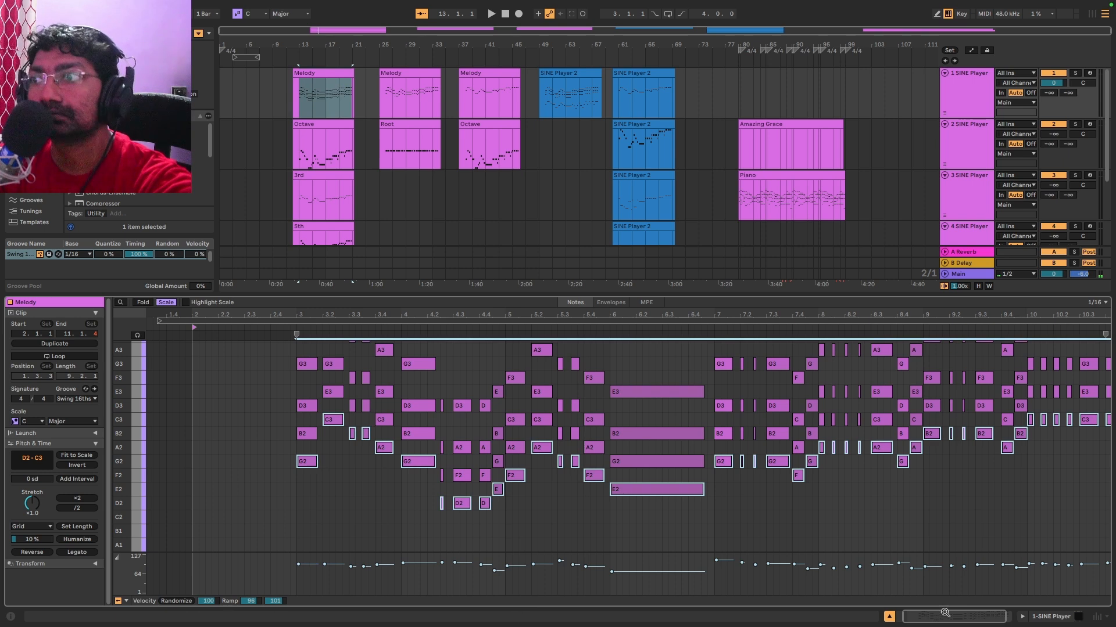
Step: Play the first Melody clip with its four stacked parallel lines
click(309, 521)
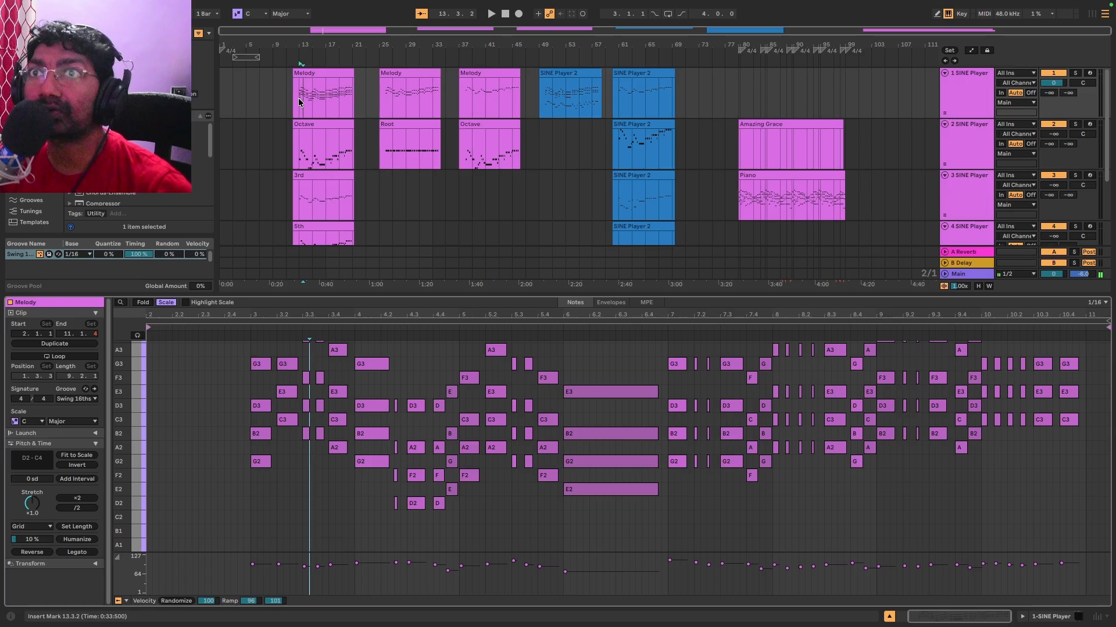
key(space)
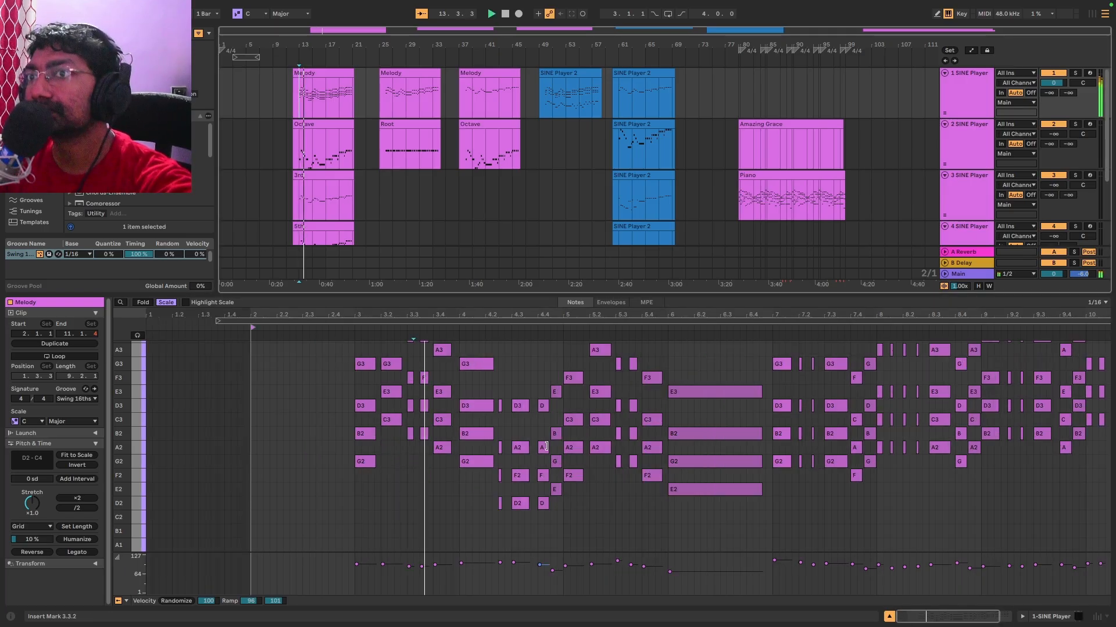
scroll(441, 415, up, 3)
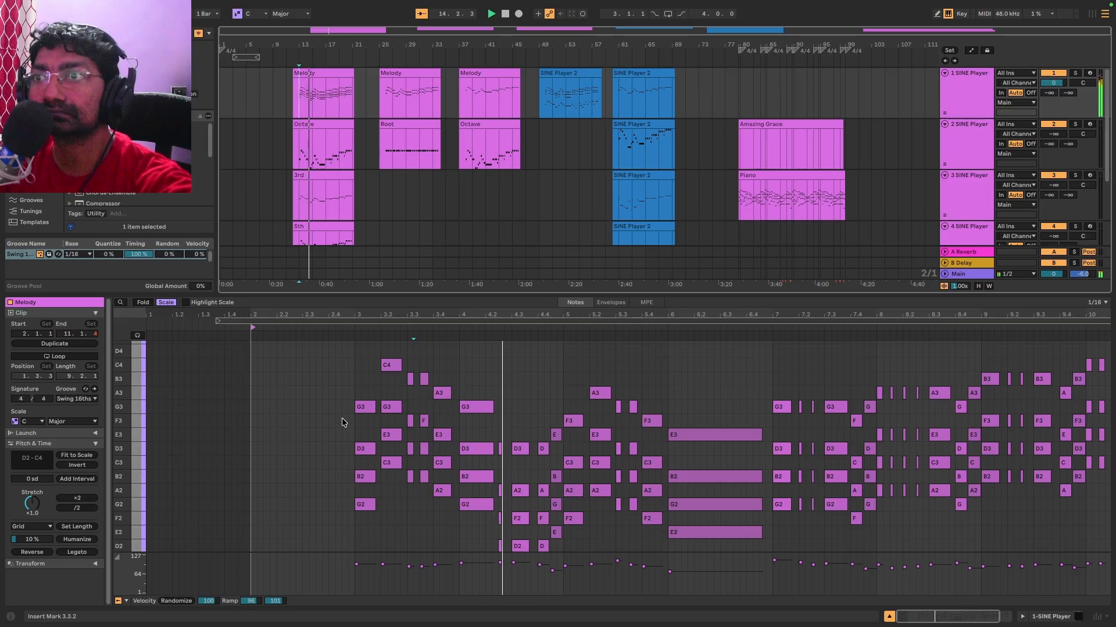
scroll(342, 417, down, 2)
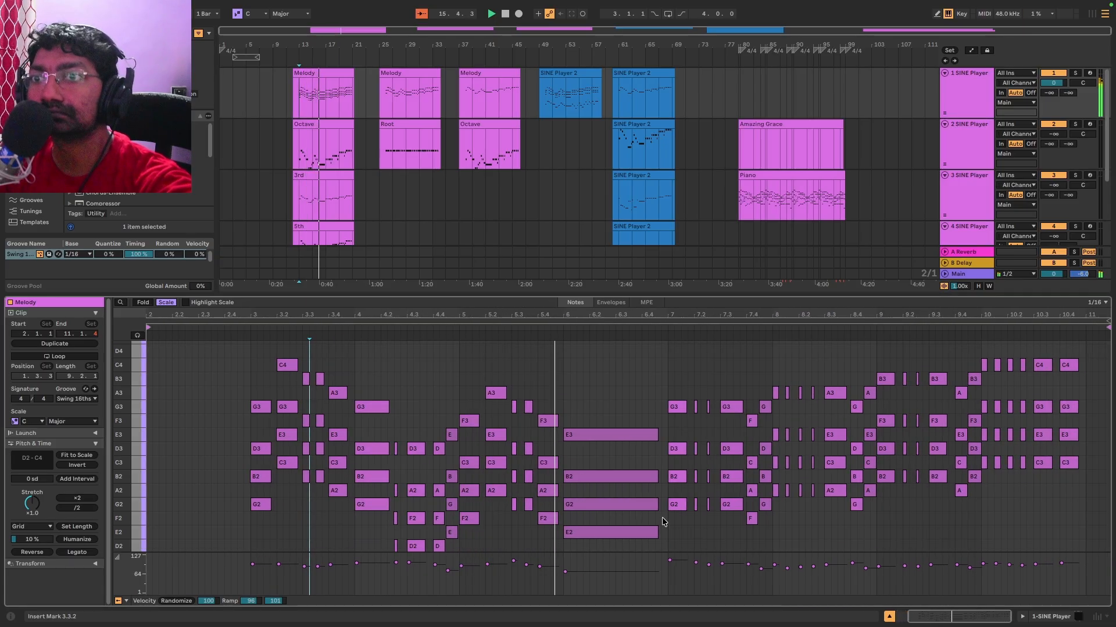
scroll(662, 517, down, 1)
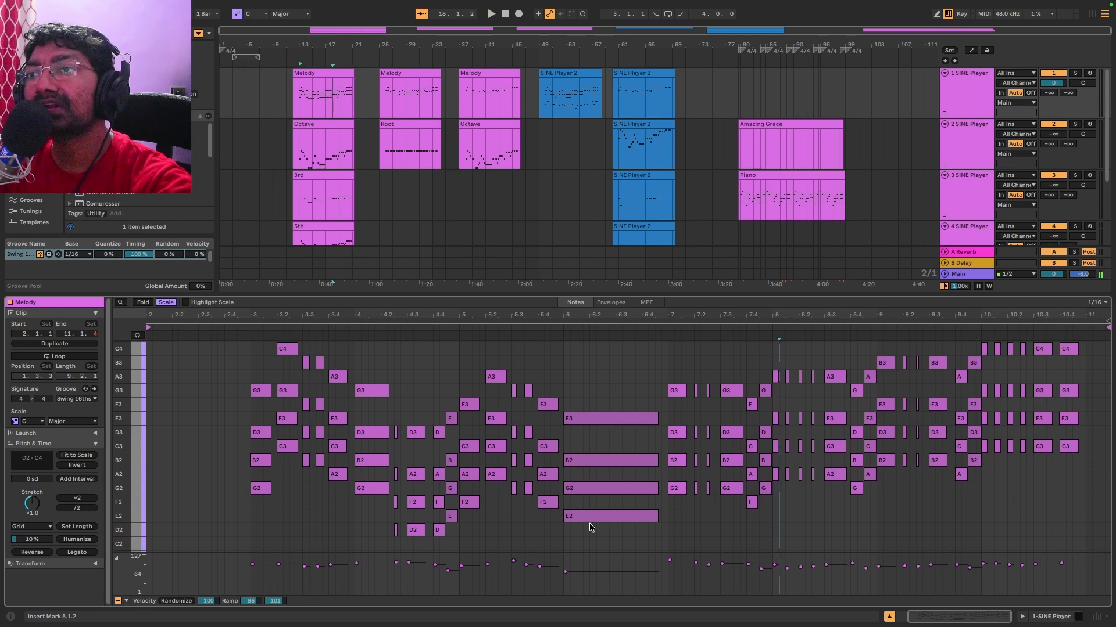
Step: Copy all the C3 notes from the Root clip and paste them into the first Melody clip from bar 3
click(421, 153)
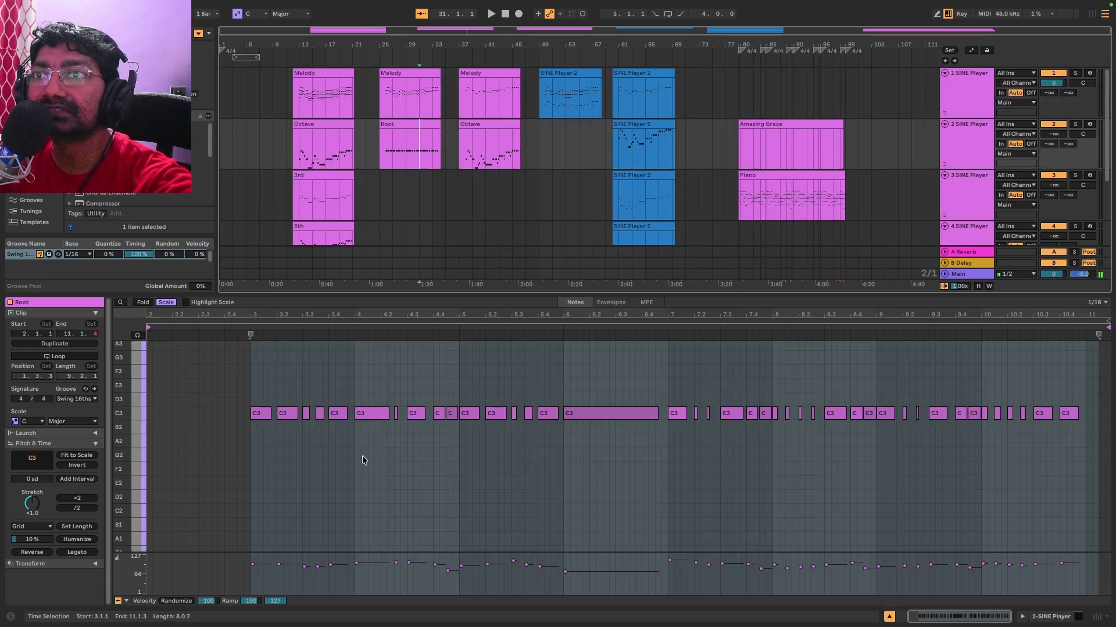
click(319, 476)
key(ctrl+a)
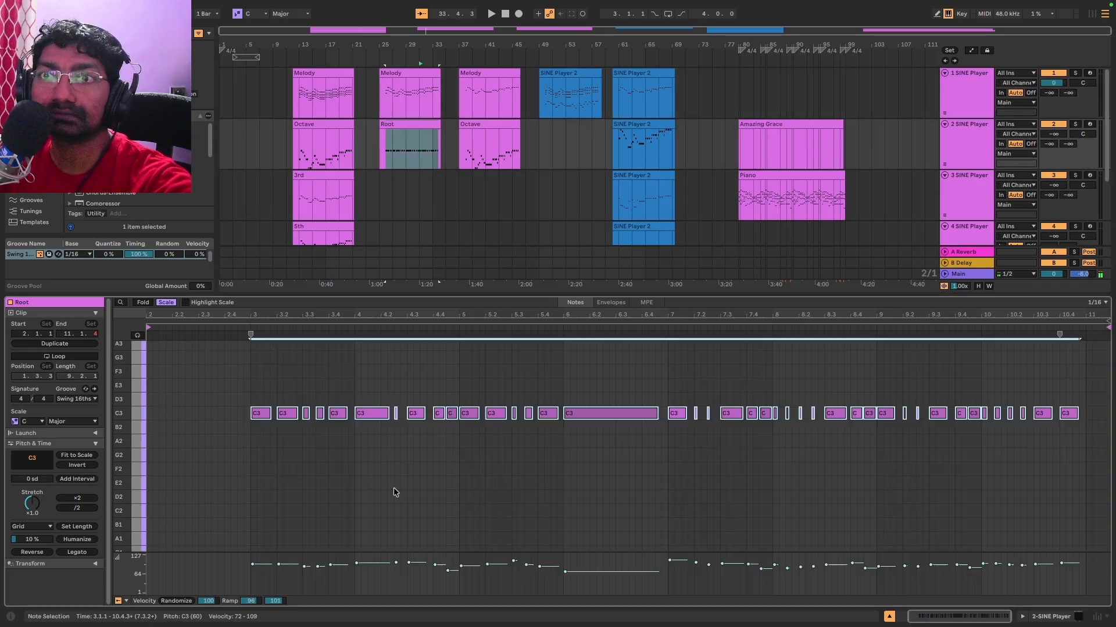
click(314, 77)
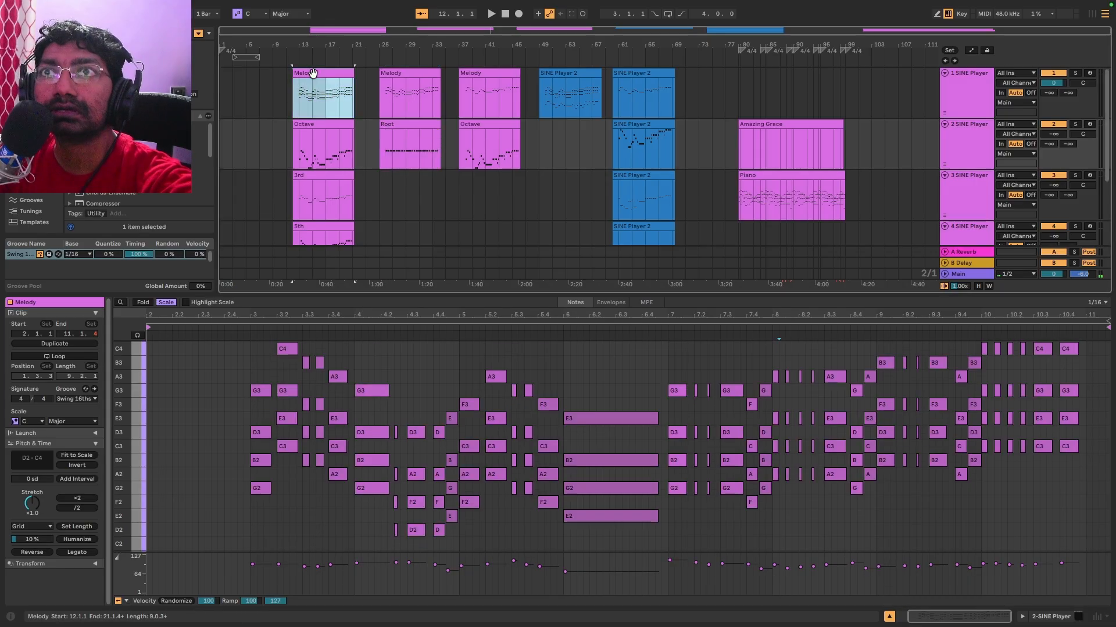
click(250, 529)
key(ctrl+a)
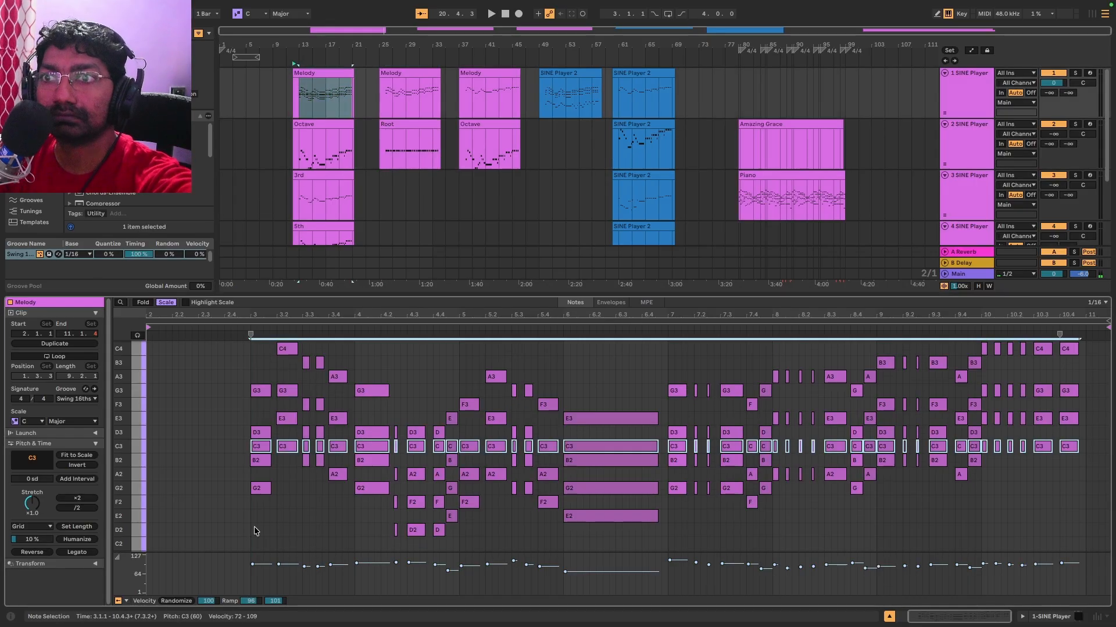
Step: Lower the pasted root notes two octaves to C1, keeping their timing, and play the harmonized Melody clip
drag(255, 448, 259, 543)
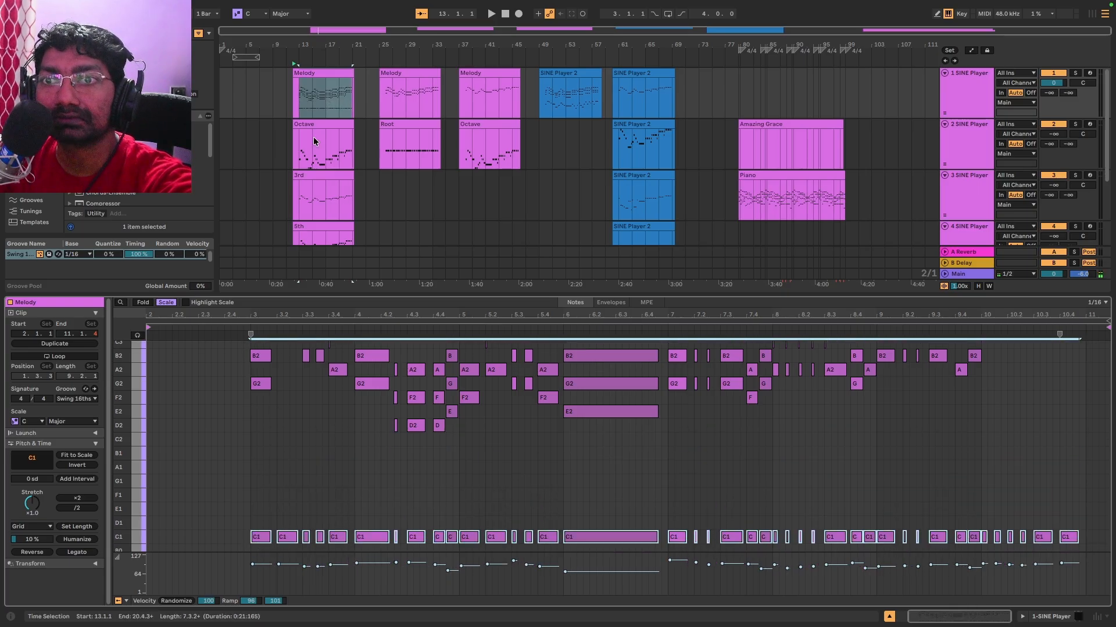
click(301, 109)
key(space)
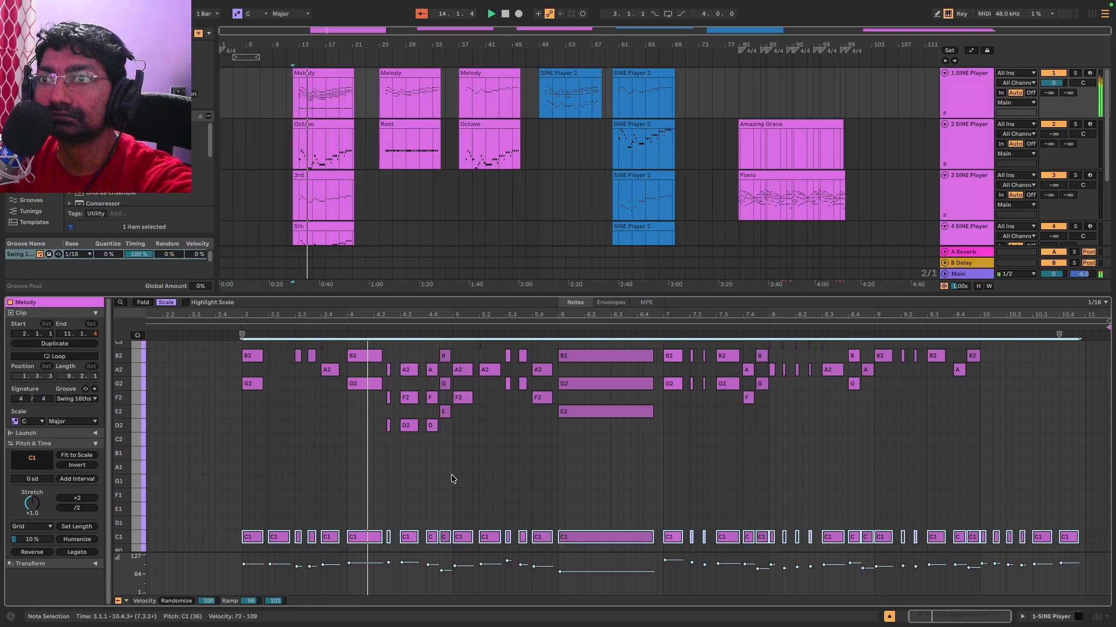
scroll(487, 469, up, 2)
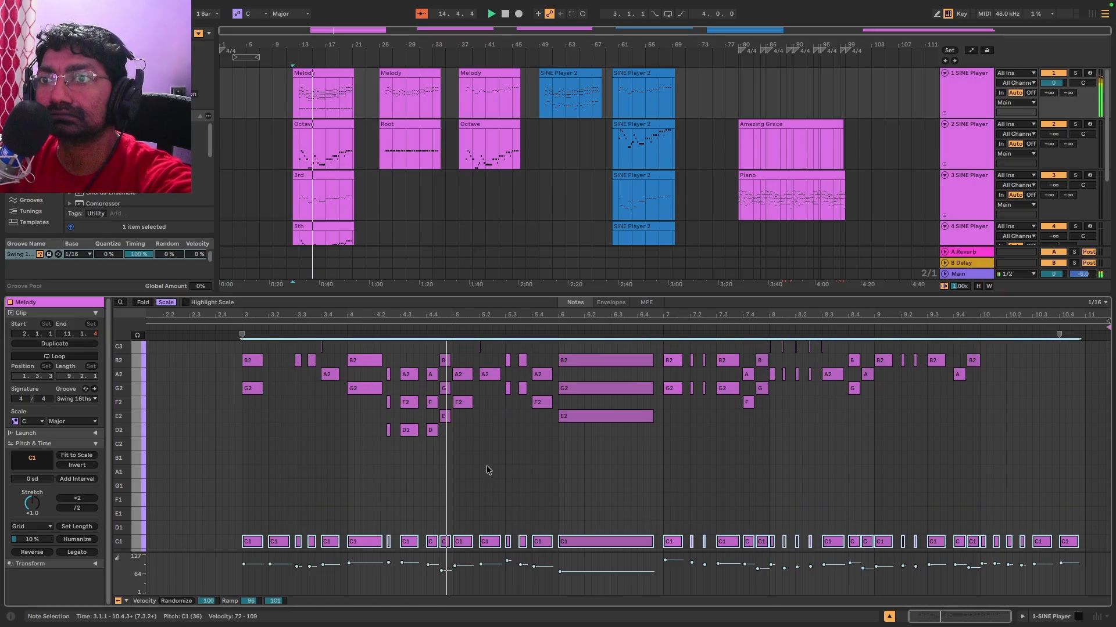
scroll(487, 465, up, 1)
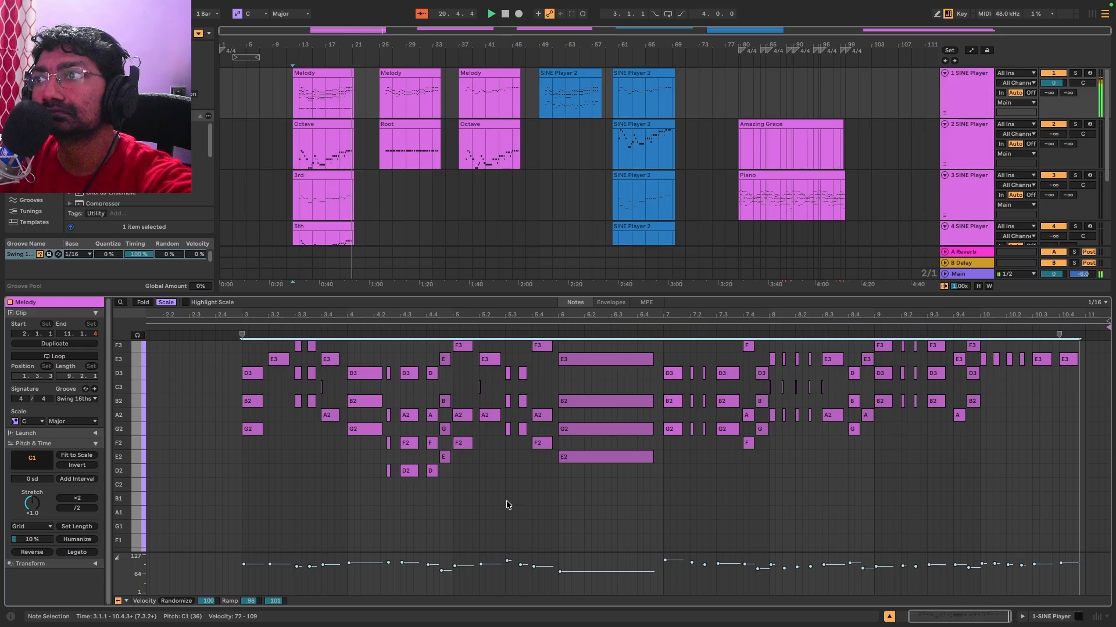
scroll(477, 505, up, 3)
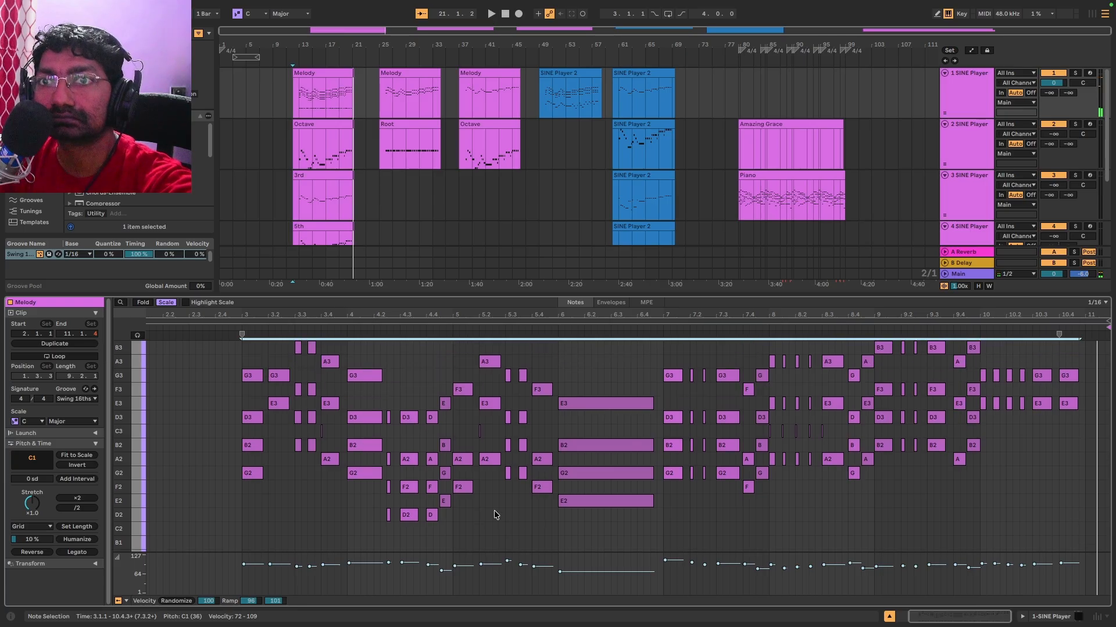
scroll(493, 510, up, 5)
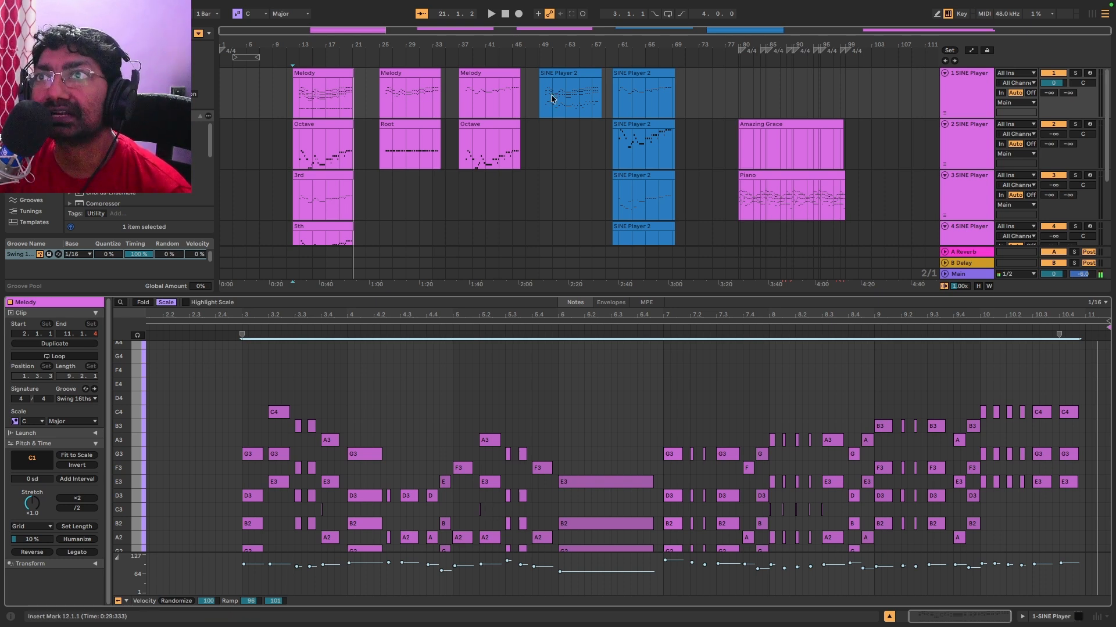
Step: Compare the notes of the SINE Player 2 clip at bar 49 with the stacked harmonies and C1 root of the first Melody clip
click(556, 74)
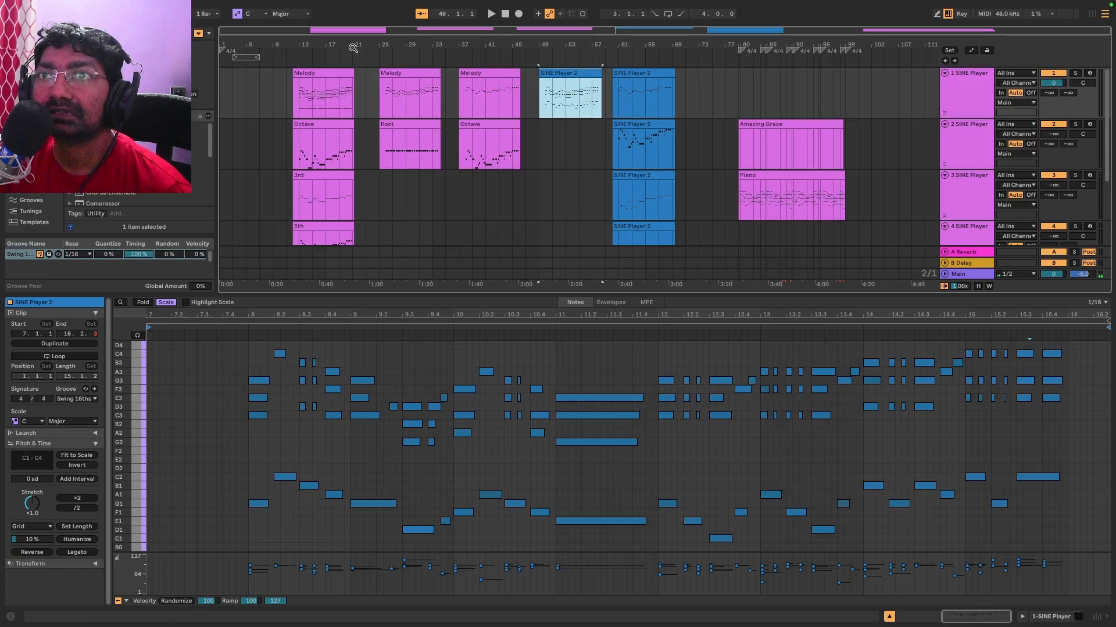
click(314, 85)
scroll(385, 445, down, 2)
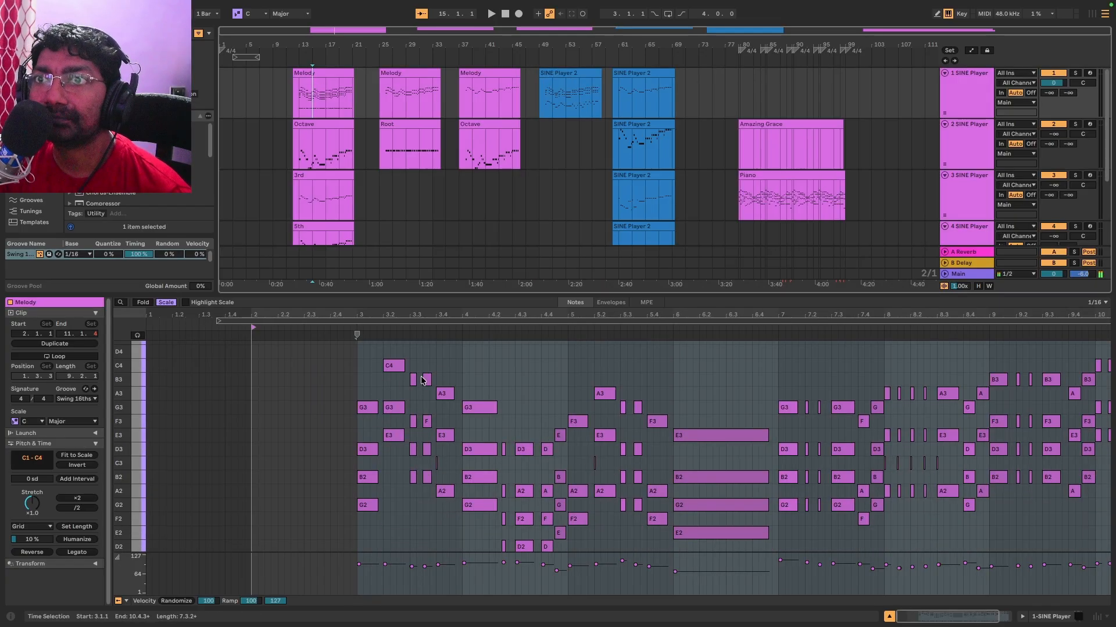
scroll(426, 385, down, 8)
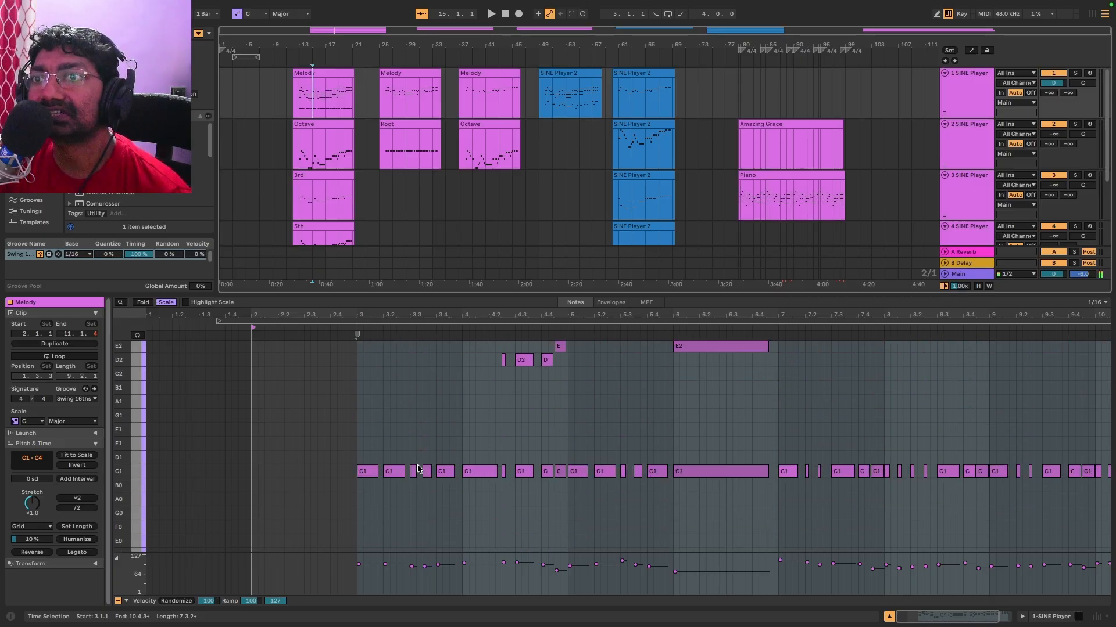
scroll(461, 480, up, 8)
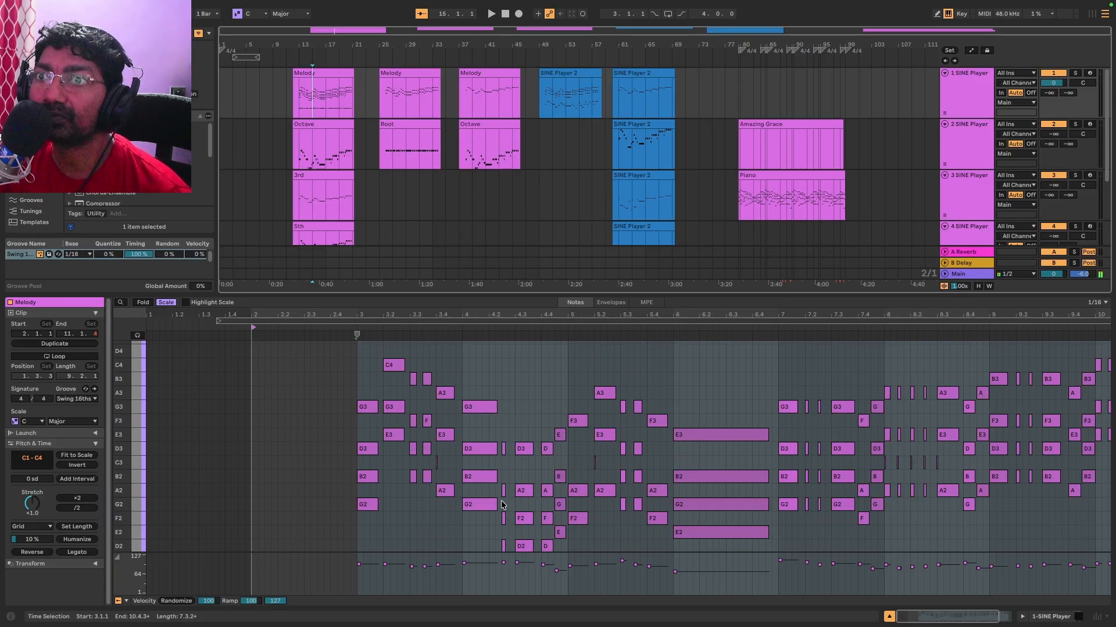
Step: Open the SINE Player 2 clip at bar 49 and play it from its start
click(553, 73)
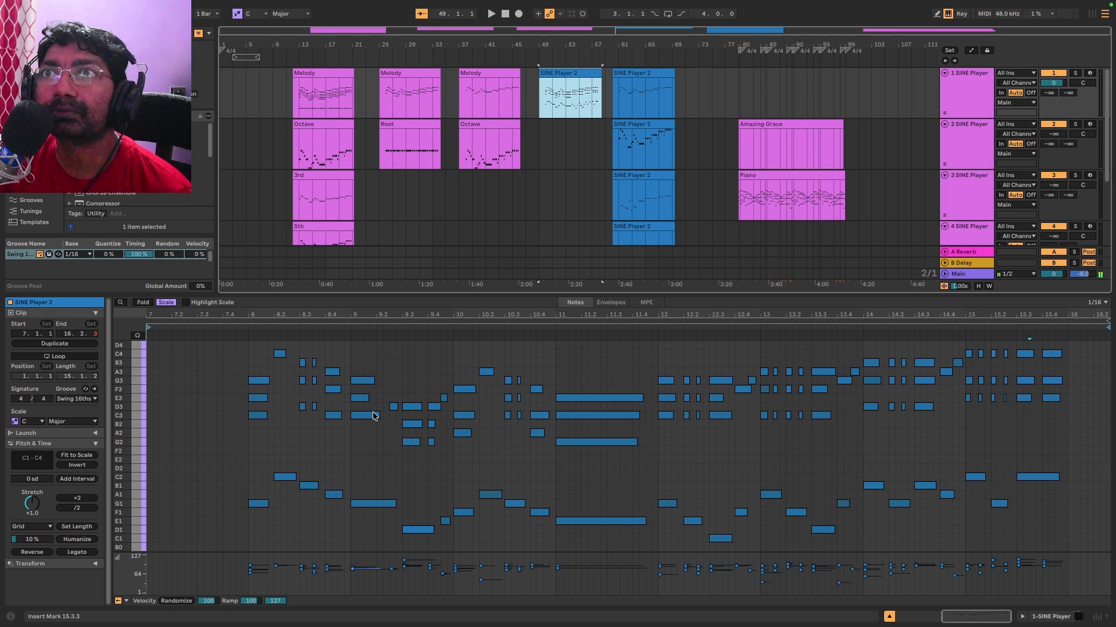
click(543, 108)
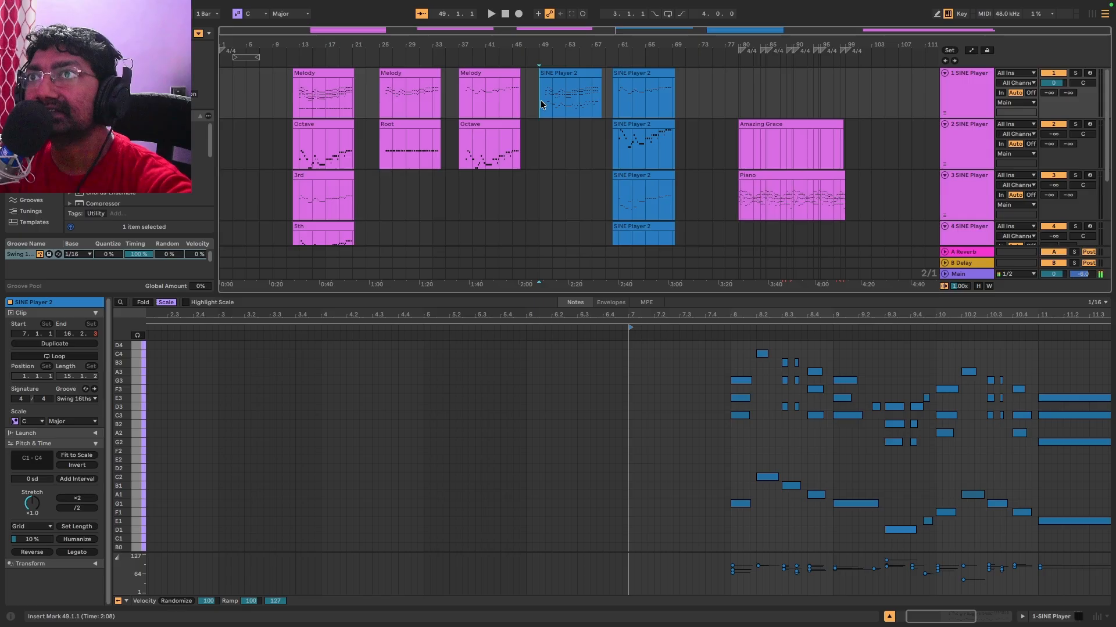
key(space)
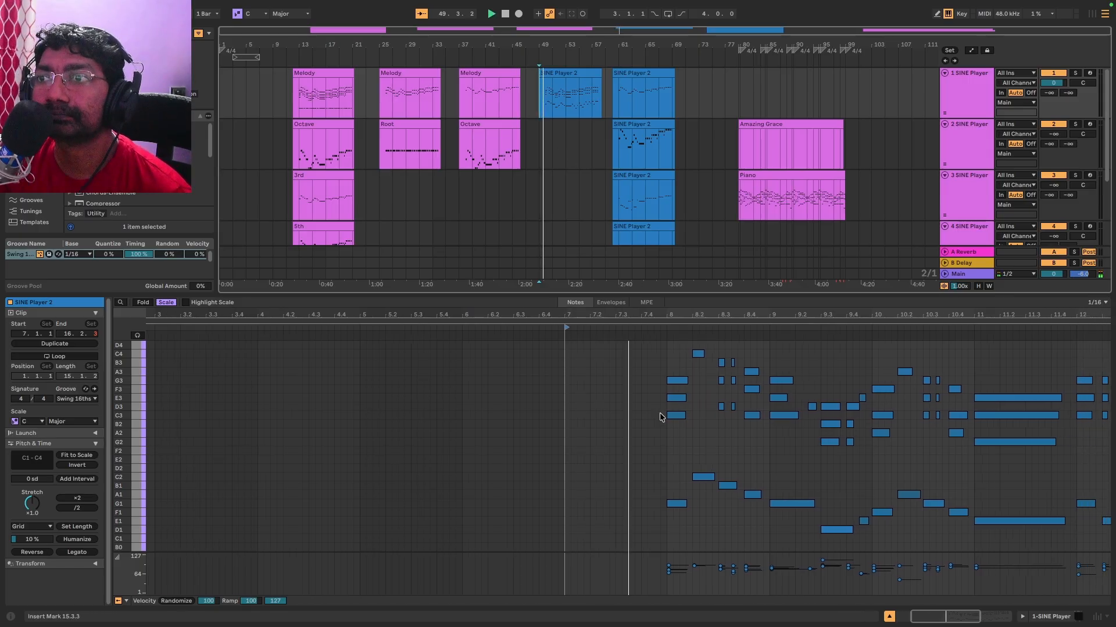